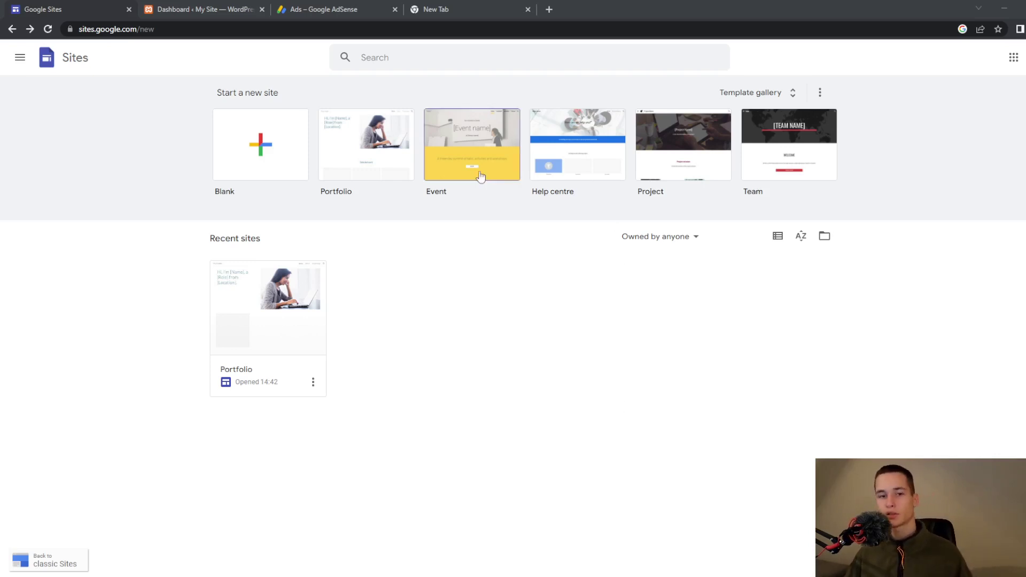
- Create a site from the Event template and open the Google Sites home page in the spare browser tab
{"action": "left_click", "coordinate": [471, 144]}
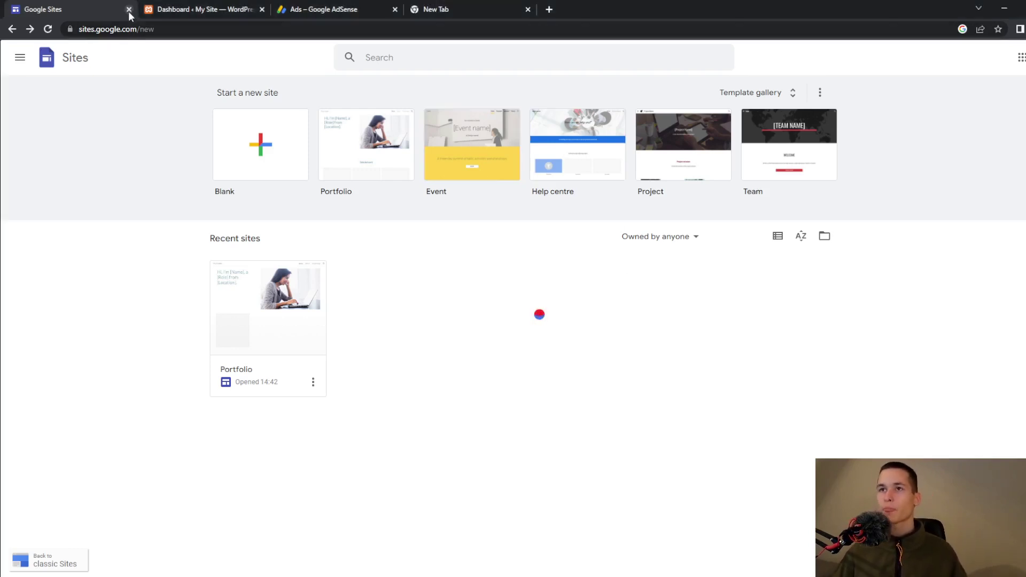
{"action": "left_click", "coordinate": [465, 8]}
{"action": "left_click", "coordinate": [477, 29]}
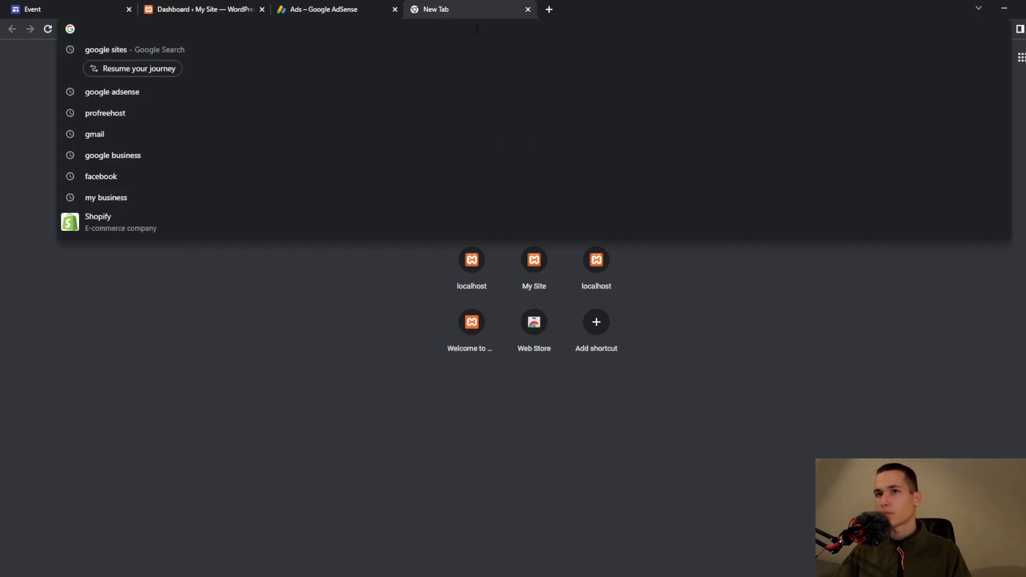
{"action": "left_click", "coordinate": [457, 47]}
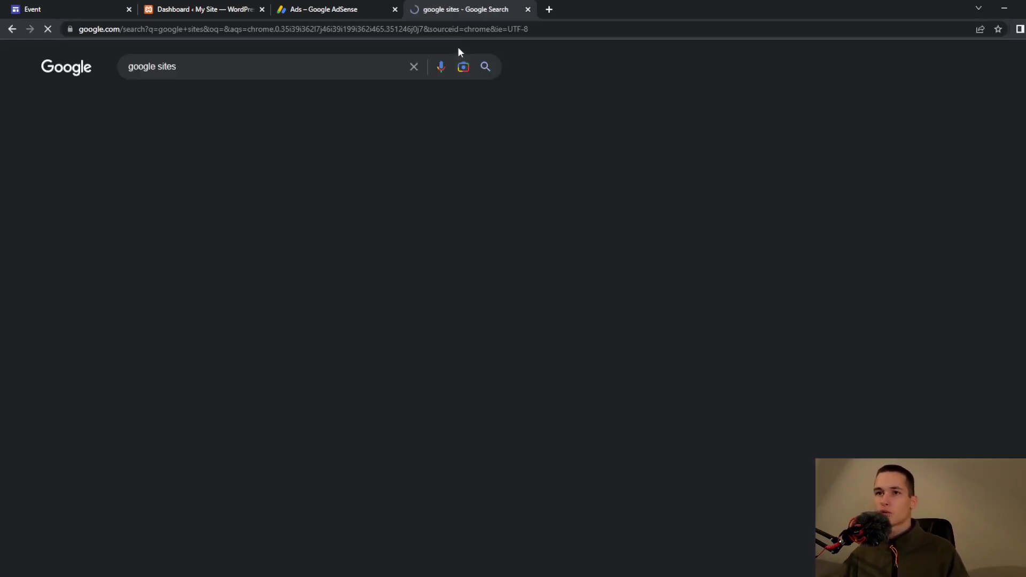
{"action": "left_click", "coordinate": [196, 158]}
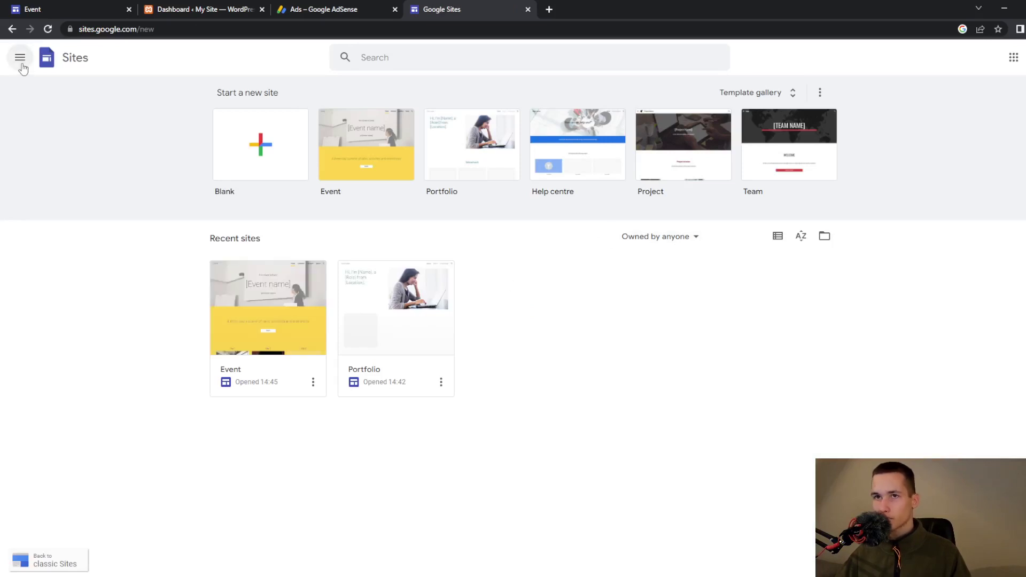
- Close the Event site and create a new site from the Project template
{"action": "left_click", "coordinate": [355, 7]}
{"action": "left_click", "coordinate": [454, 7]}
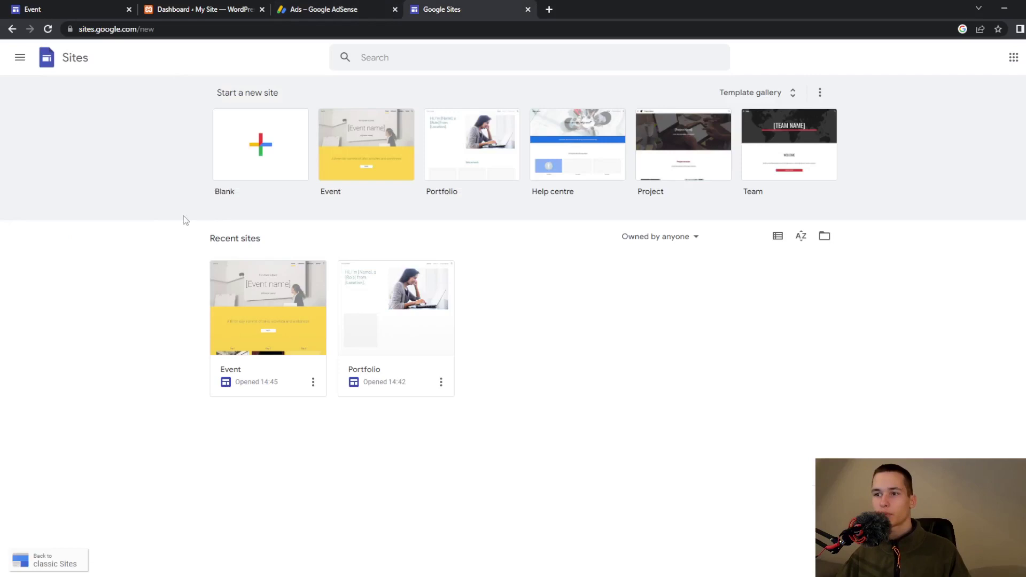
{"action": "left_click", "coordinate": [130, 9]}
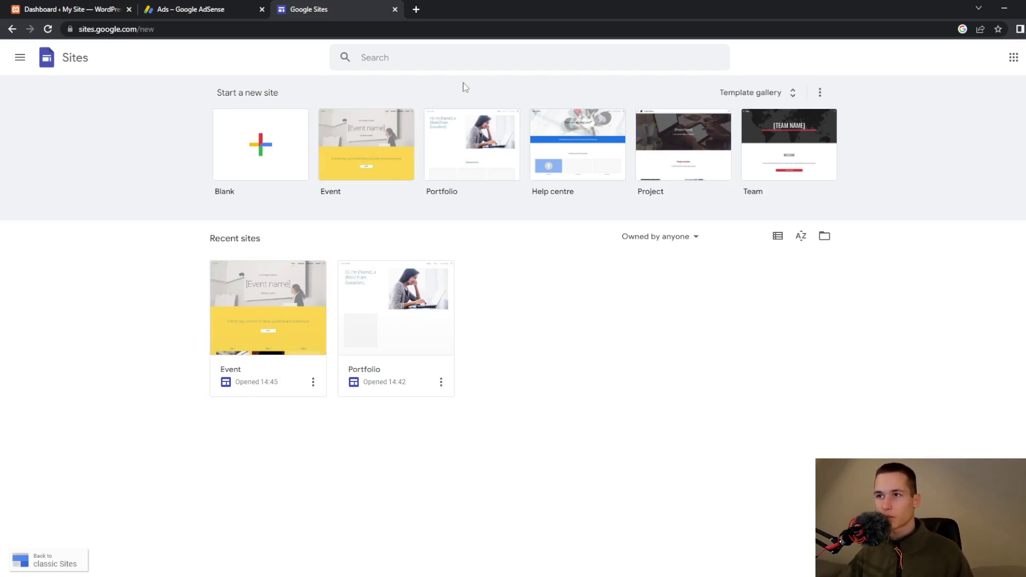
{"action": "left_click", "coordinate": [687, 155]}
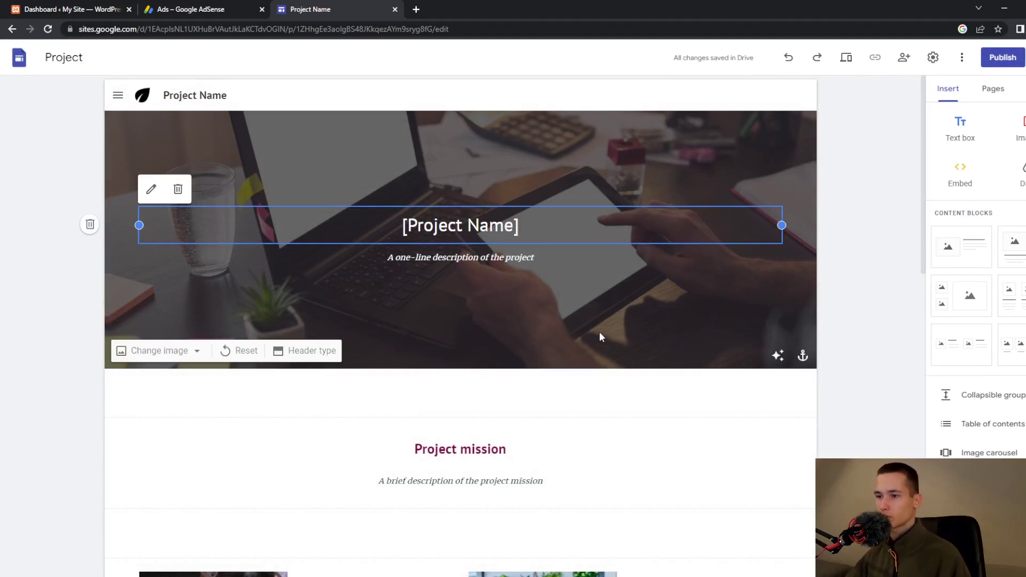
- Examine the Project template's page sections and the elements available for insertion
{"action": "scroll", "coordinate": [703, 239], "scroll_direction": "down", "scroll_amount": 12}
{"action": "scroll", "coordinate": [571, 353], "scroll_direction": "down", "scroll_amount": 2}
{"action": "scroll", "coordinate": [738, 401], "scroll_direction": "up", "scroll_amount": 14}
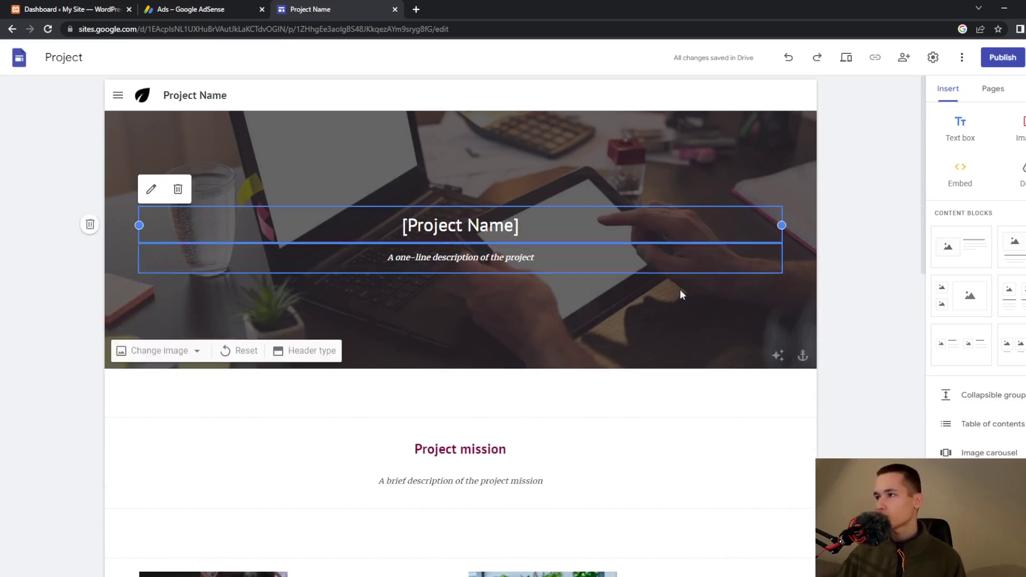
{"action": "scroll", "coordinate": [680, 291], "scroll_direction": "down", "scroll_amount": 5}
{"action": "scroll", "coordinate": [765, 409], "scroll_direction": "down", "scroll_amount": 2}
{"action": "left_click", "coordinate": [667, 198]}
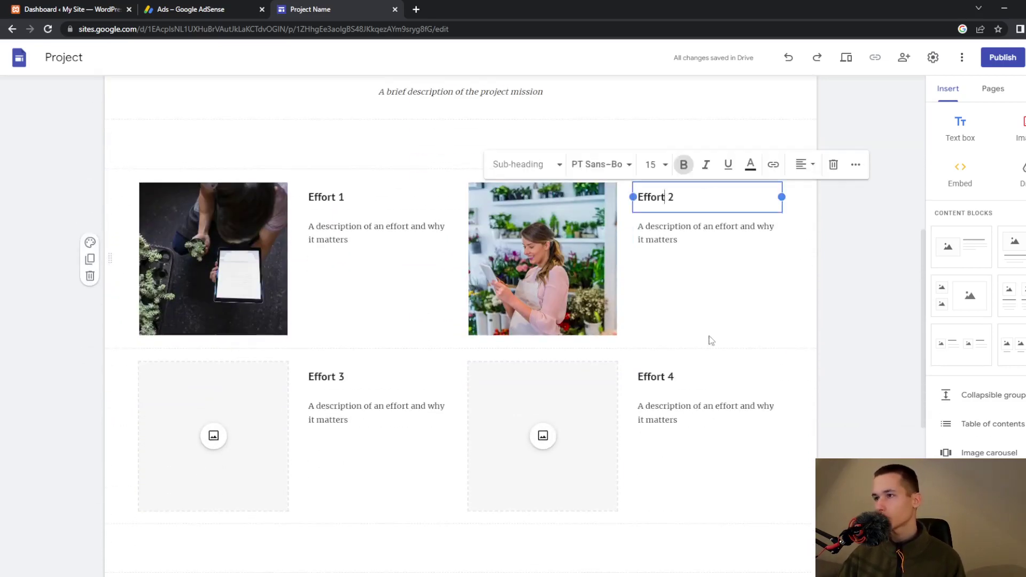
{"action": "scroll", "coordinate": [711, 342], "scroll_direction": "down", "scroll_amount": 1}
{"action": "scroll", "coordinate": [996, 415], "scroll_direction": "down", "scroll_amount": 5}
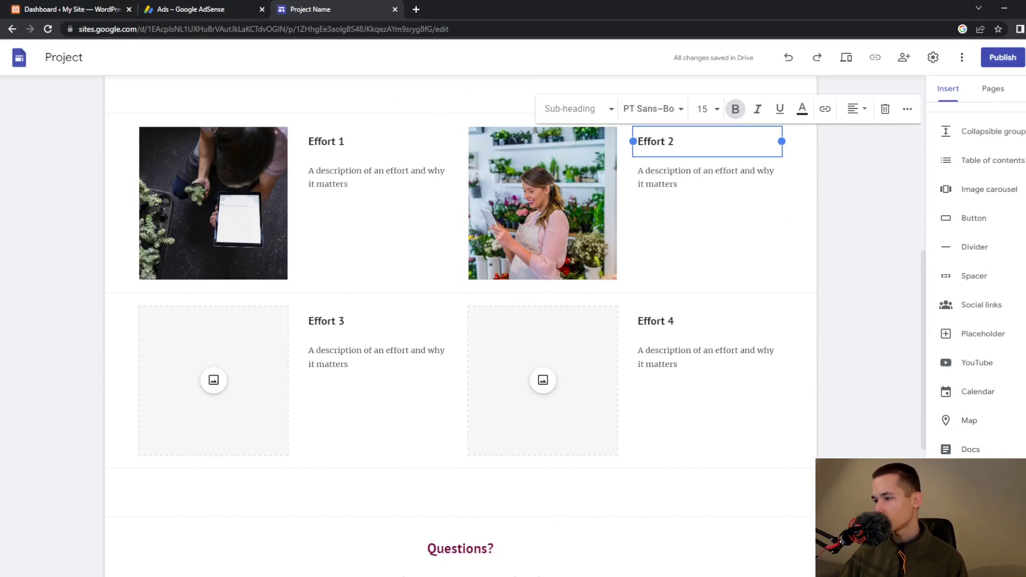
{"action": "scroll", "coordinate": [964, 332], "scroll_direction": "up", "scroll_amount": 5}
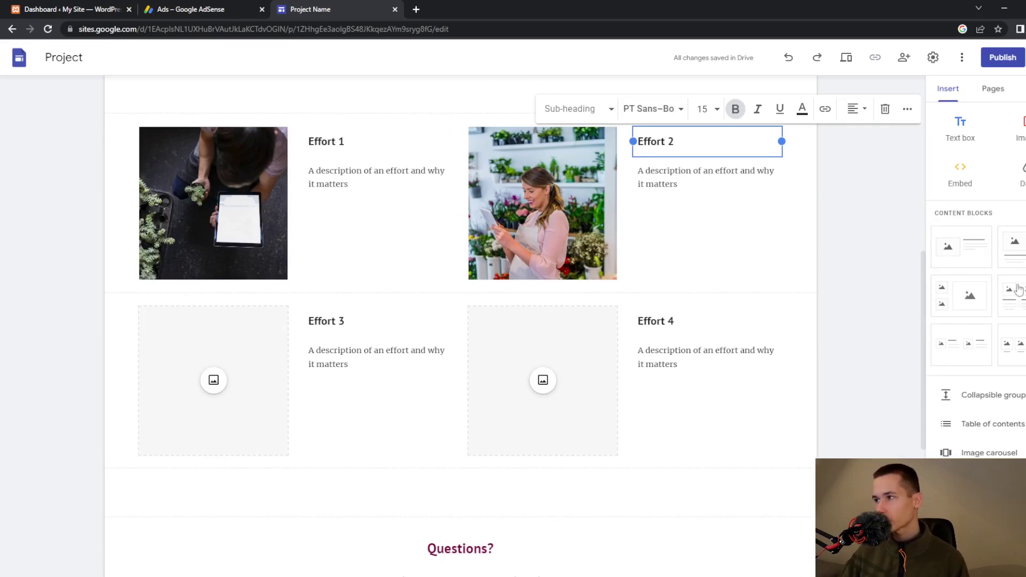
- Add an image-and-text content block below the Take action button and fill its placeholder with the default world map
{"action": "scroll", "coordinate": [668, 448], "scroll_direction": "down", "scroll_amount": 6}
{"action": "left_click_drag", "start_coordinate": [960, 254], "coordinate": [502, 391]}
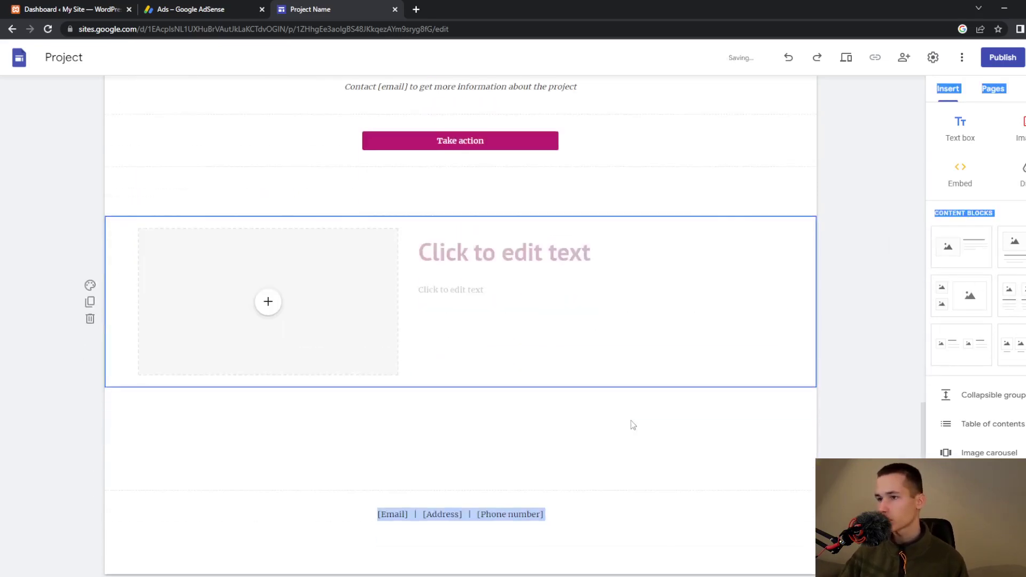
{"action": "left_click", "coordinate": [317, 315]}
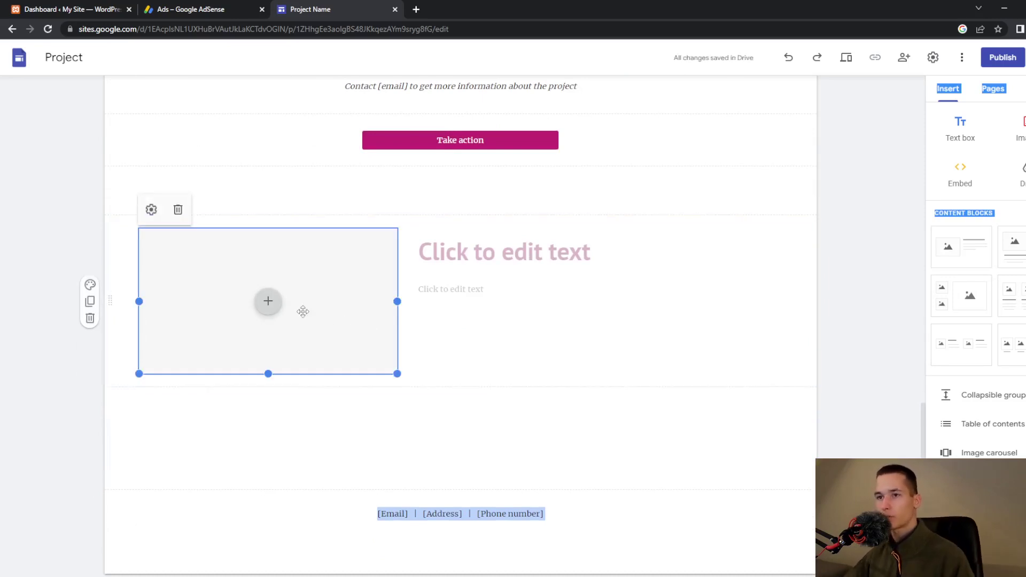
{"action": "left_click", "coordinate": [267, 302]}
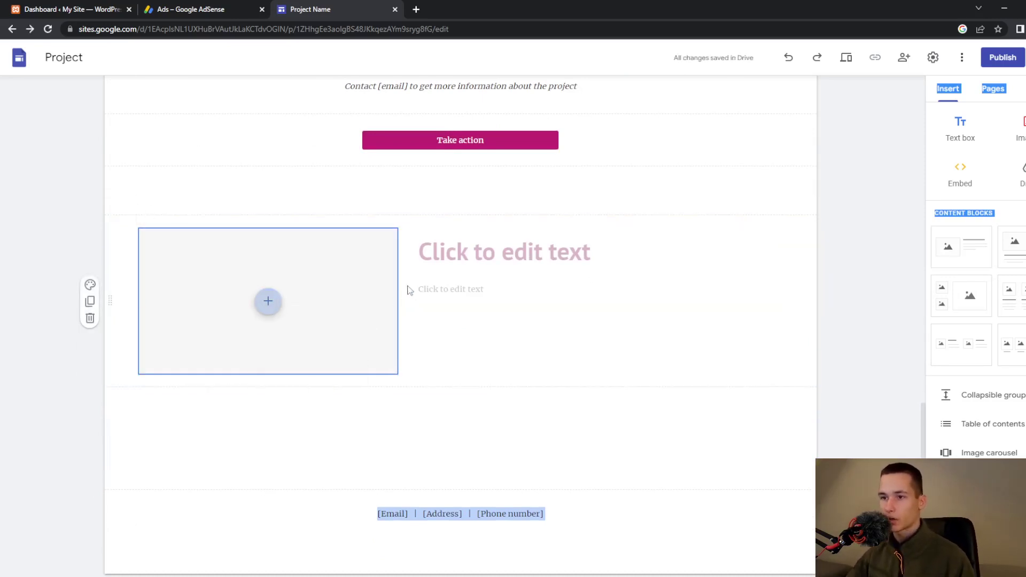
{"action": "mouse_move", "coordinate": [268, 301]}
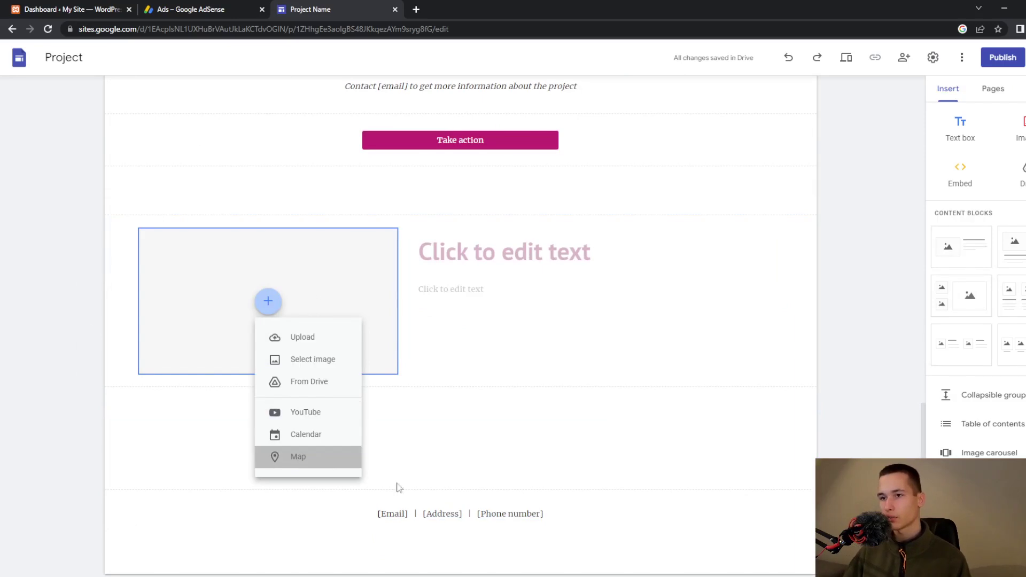
{"action": "left_click", "coordinate": [353, 459]}
{"action": "left_click", "coordinate": [273, 471]}
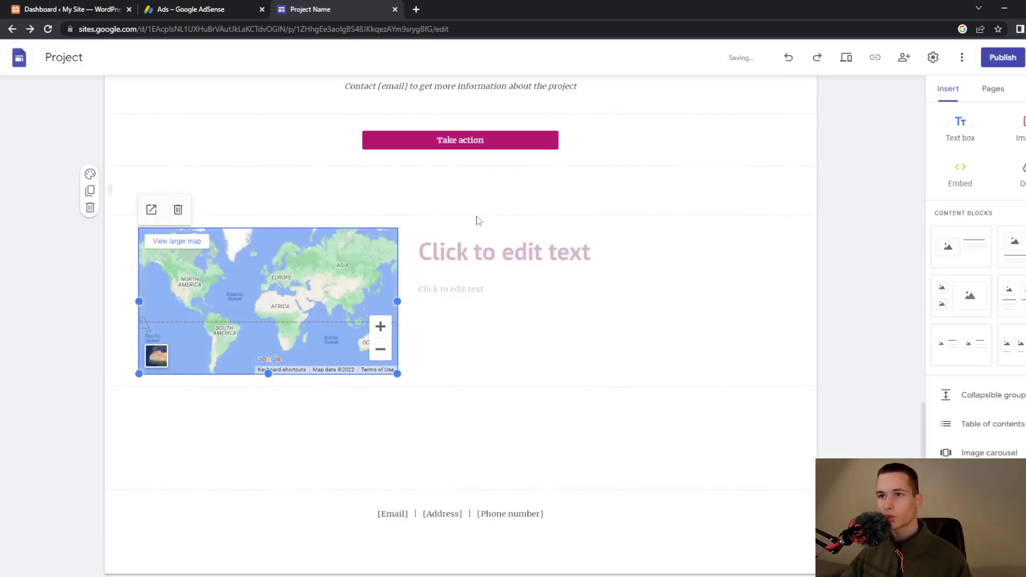
- Examine the embed-code option for adding web content, and close it without inserting anything
{"action": "scroll", "coordinate": [696, 426], "scroll_direction": "up", "scroll_amount": 15}
{"action": "scroll", "coordinate": [619, 404], "scroll_direction": "up", "scroll_amount": 2}
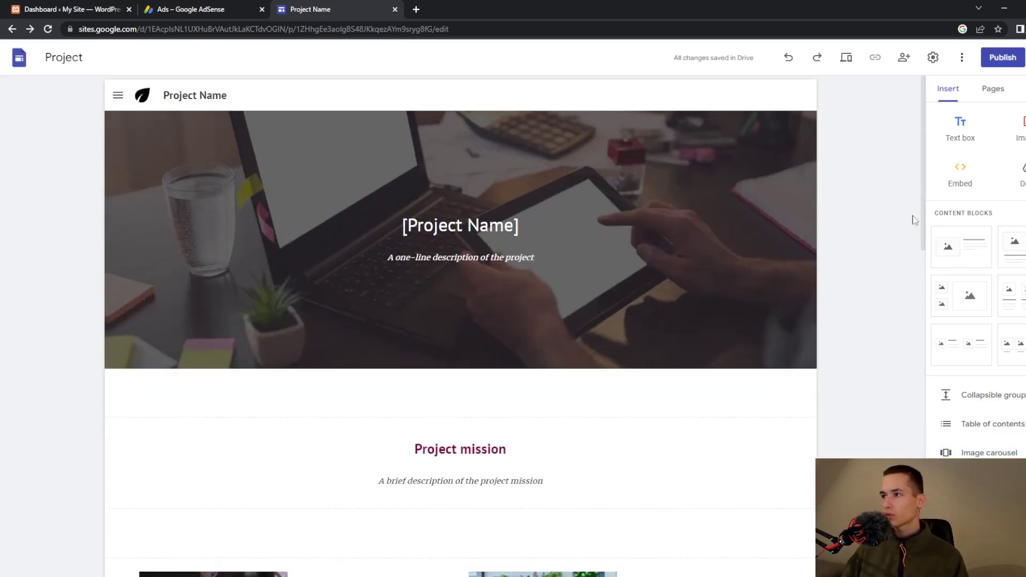
{"action": "left_click", "coordinate": [979, 182]}
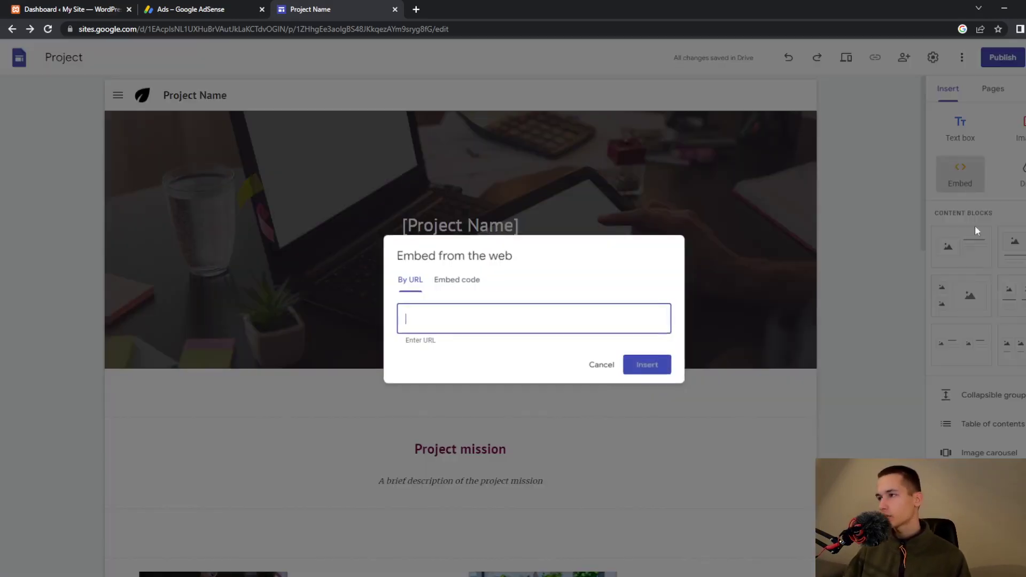
{"action": "left_click", "coordinate": [457, 279]}
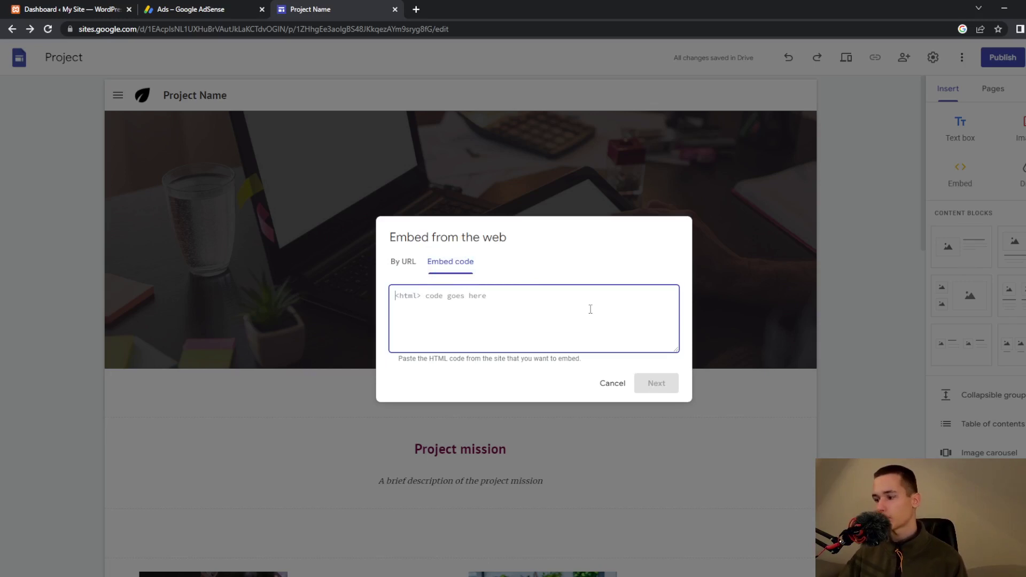
{"action": "left_click", "coordinate": [613, 383]}
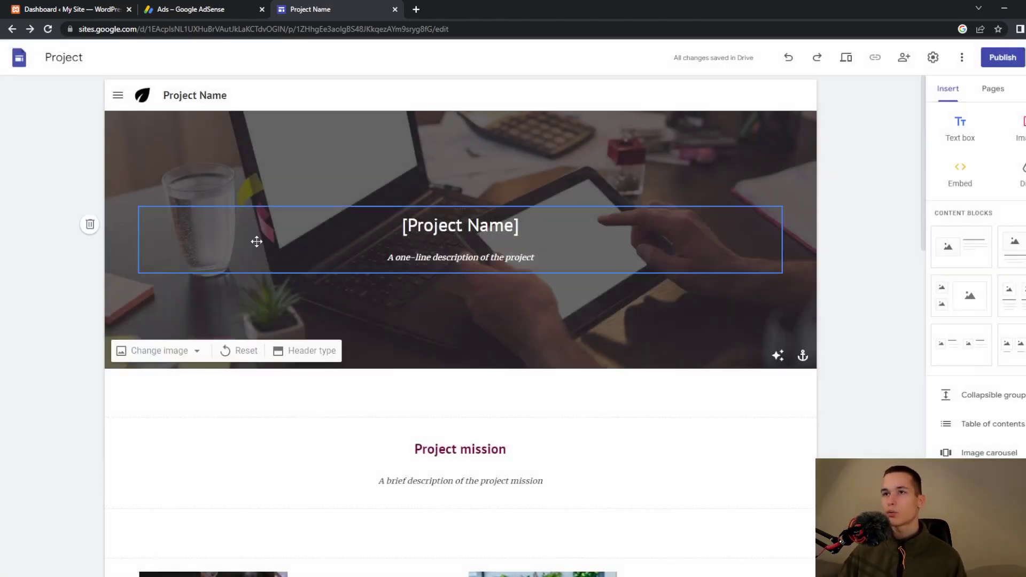
- Switch to Google AdSense and open its home page
{"action": "left_click", "coordinate": [192, 9]}
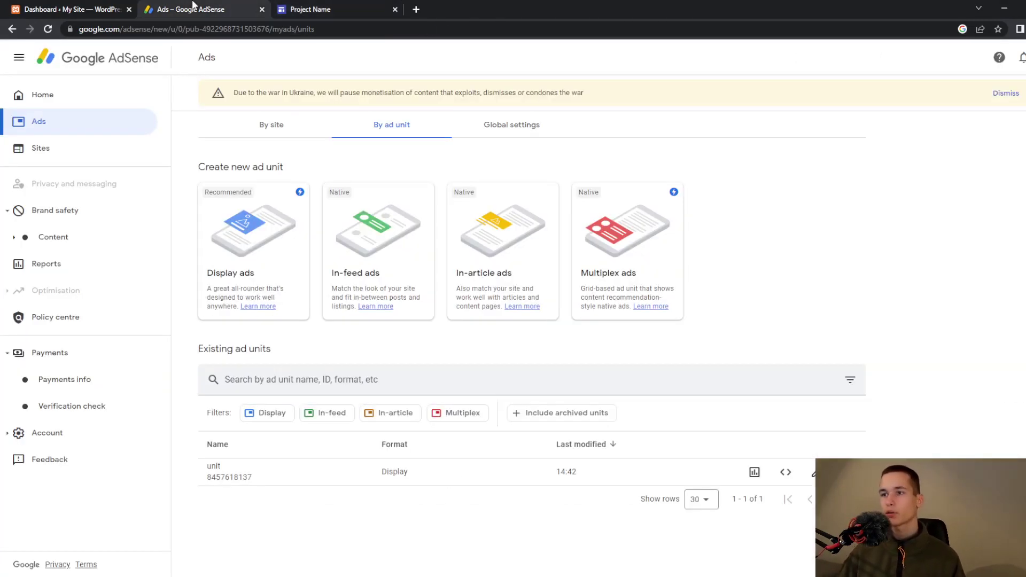
{"action": "left_click", "coordinate": [71, 103]}
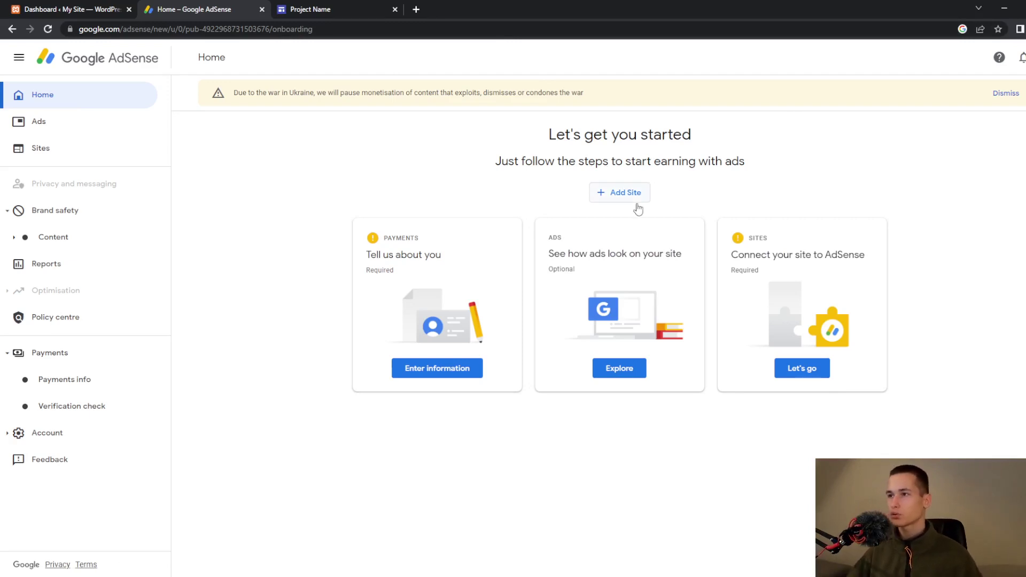
- Try to add a site to AdSense with "name" as the website, and cancel the entry
{"action": "left_click", "coordinate": [610, 198]}
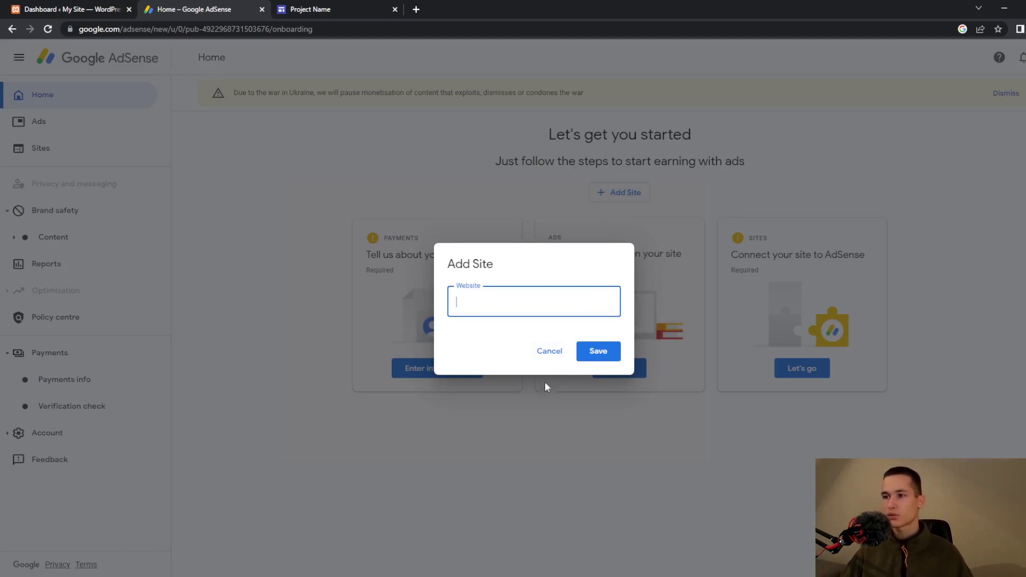
{"action": "type", "text": "name"}
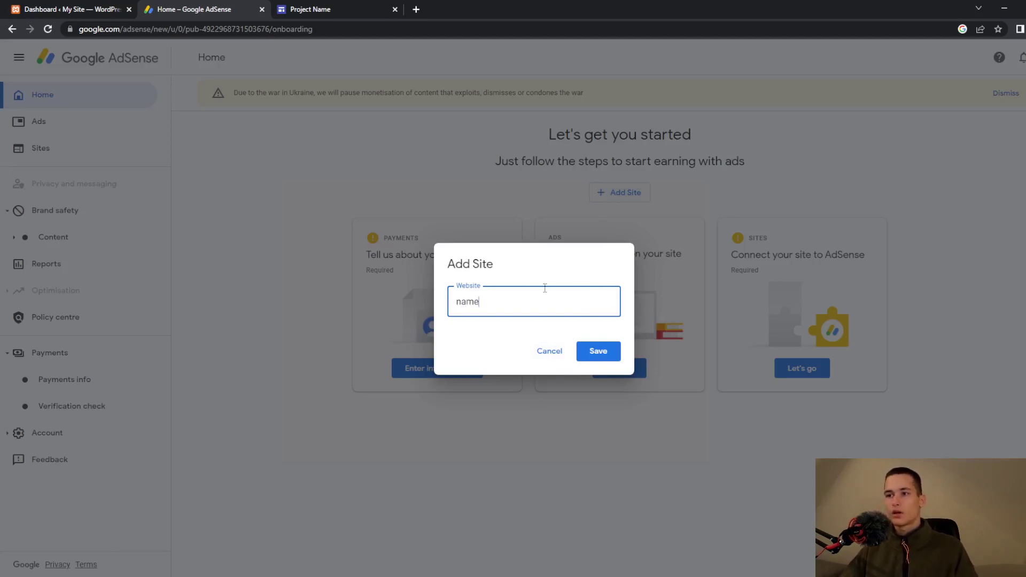
{"action": "left_click_drag", "start_coordinate": [508, 305], "coordinate": [467, 302]}
{"action": "left_click", "coordinate": [467, 302]}
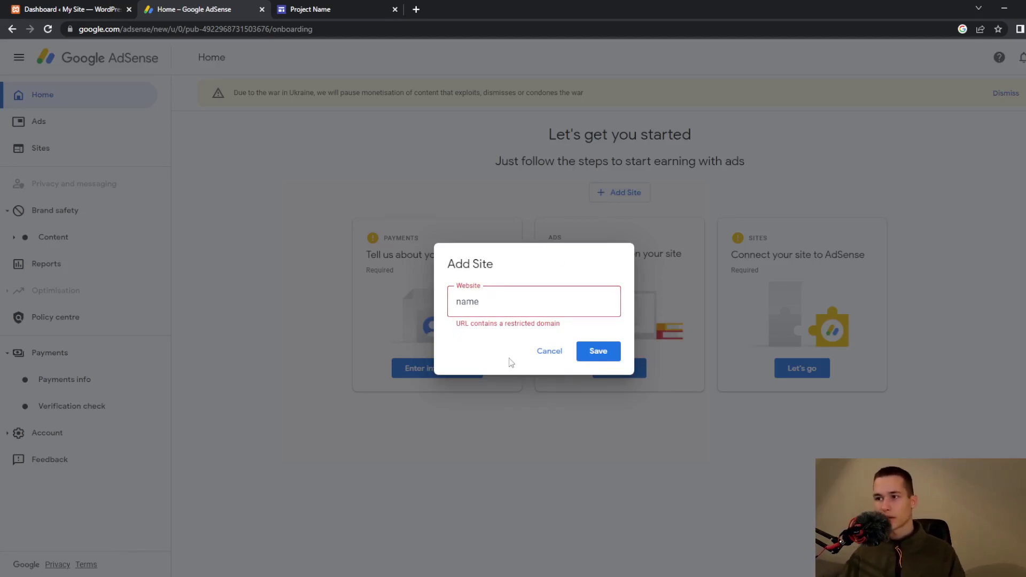
{"action": "left_click_drag", "start_coordinate": [537, 324], "coordinate": [580, 323]}
{"action": "left_click", "coordinate": [580, 335]}
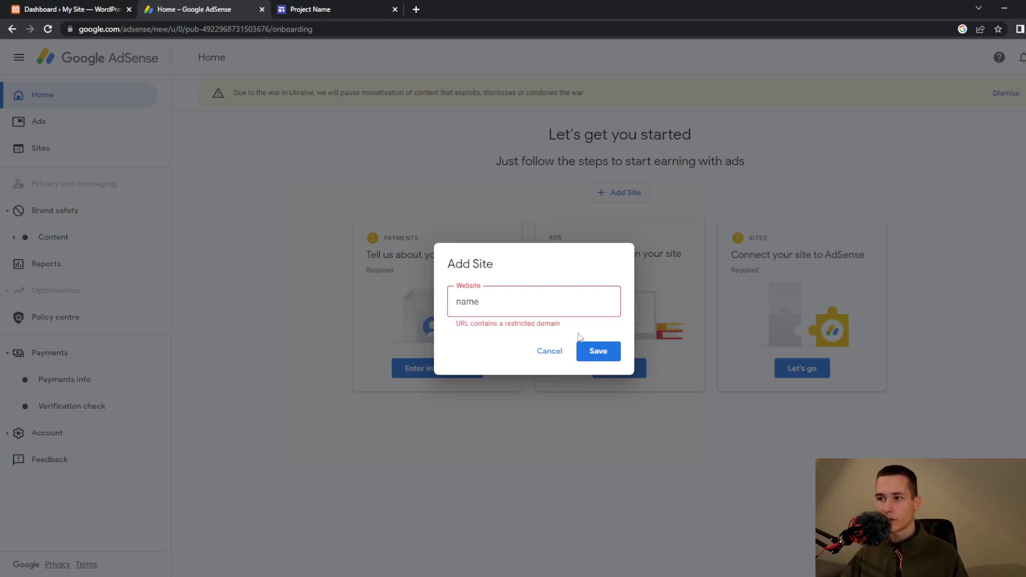
{"action": "left_click", "coordinate": [550, 351]}
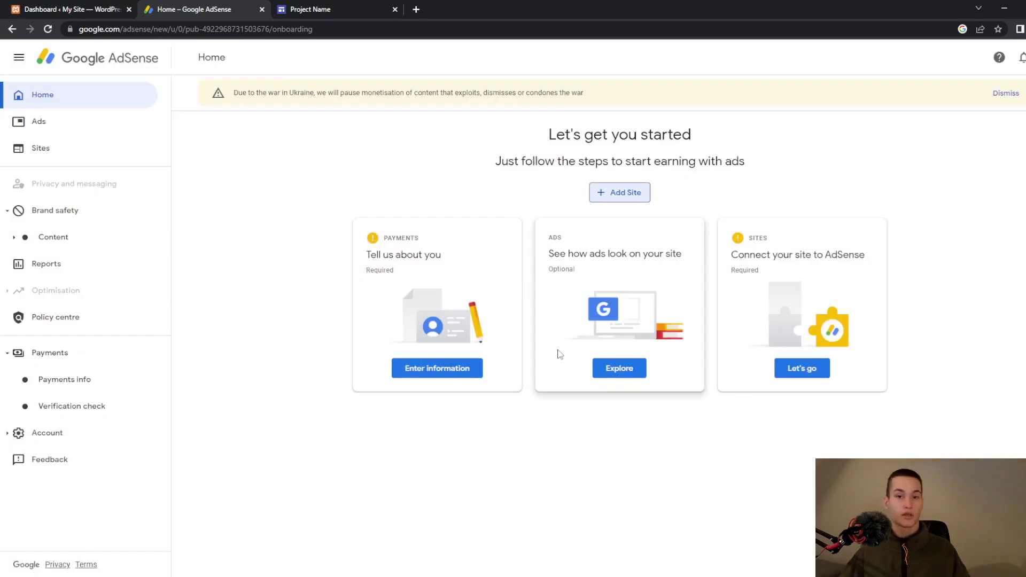
- Check the AdSense ads overview and the account's daily earnings report for the last 30 days, last 7 days, this month and last month
{"action": "left_click", "coordinate": [20, 123]}
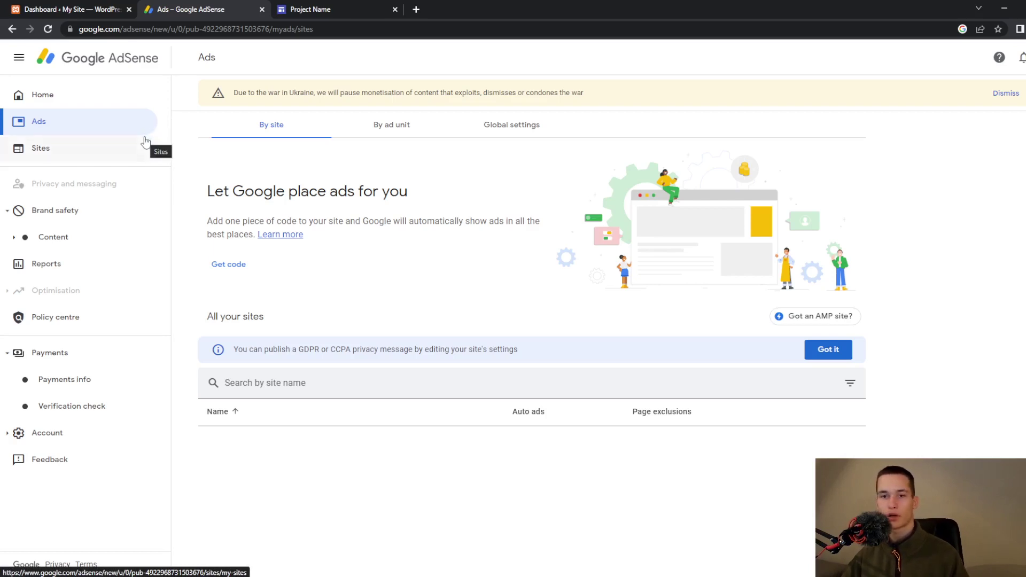
{"action": "left_click", "coordinate": [123, 271]}
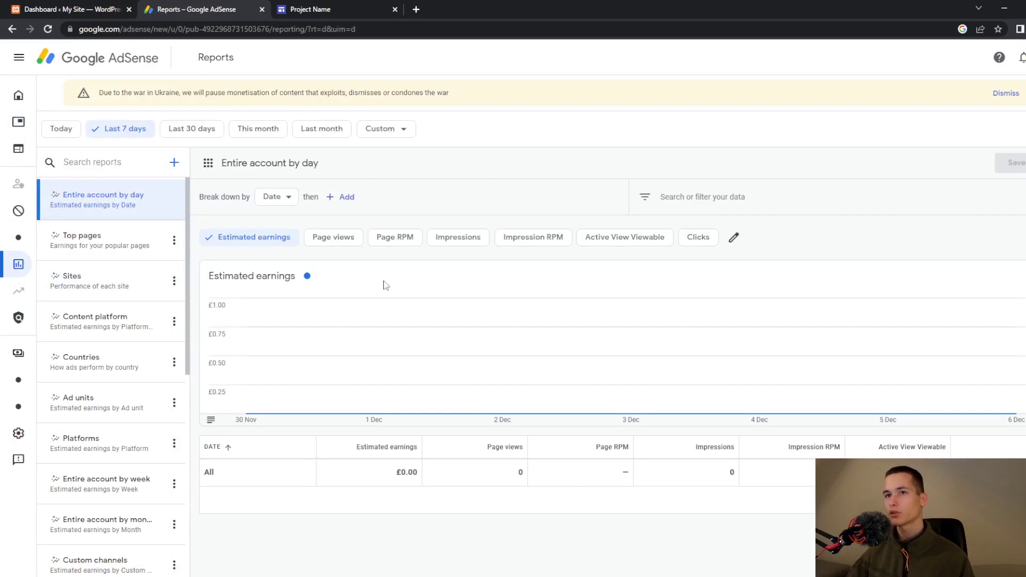
{"action": "left_click", "coordinate": [184, 130]}
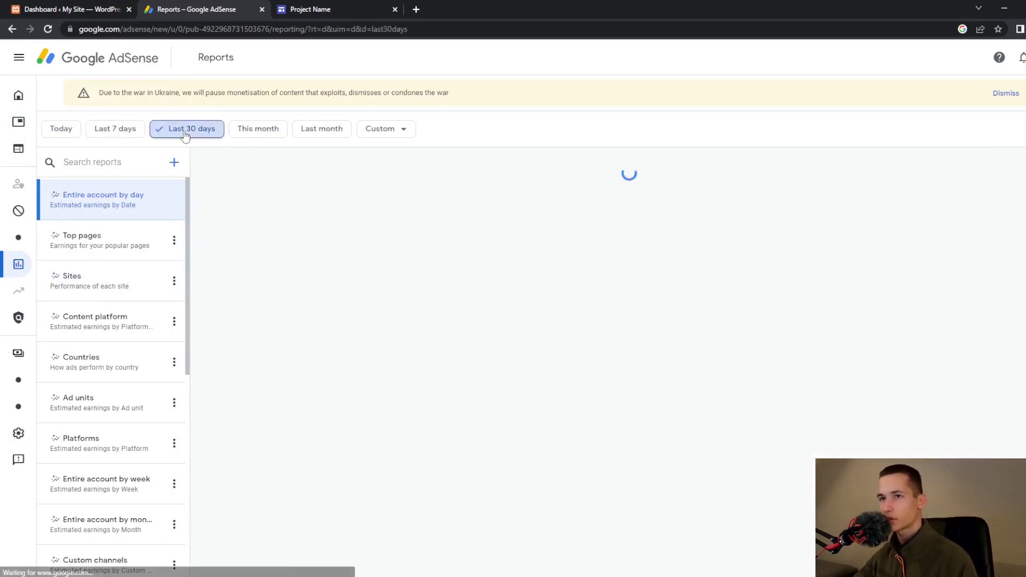
{"action": "left_click", "coordinate": [128, 132]}
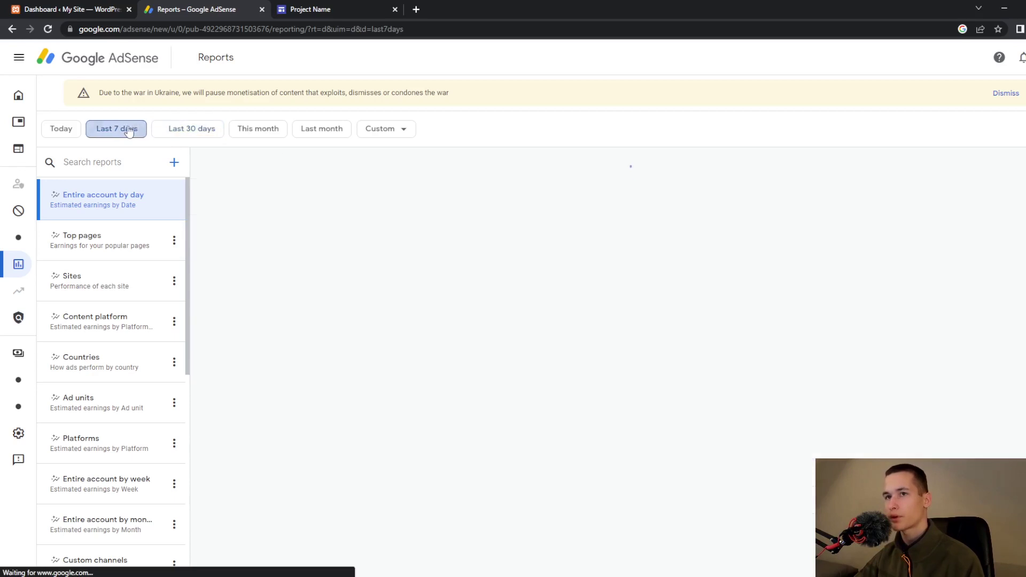
{"action": "left_click", "coordinate": [275, 133]}
{"action": "left_click", "coordinate": [327, 134]}
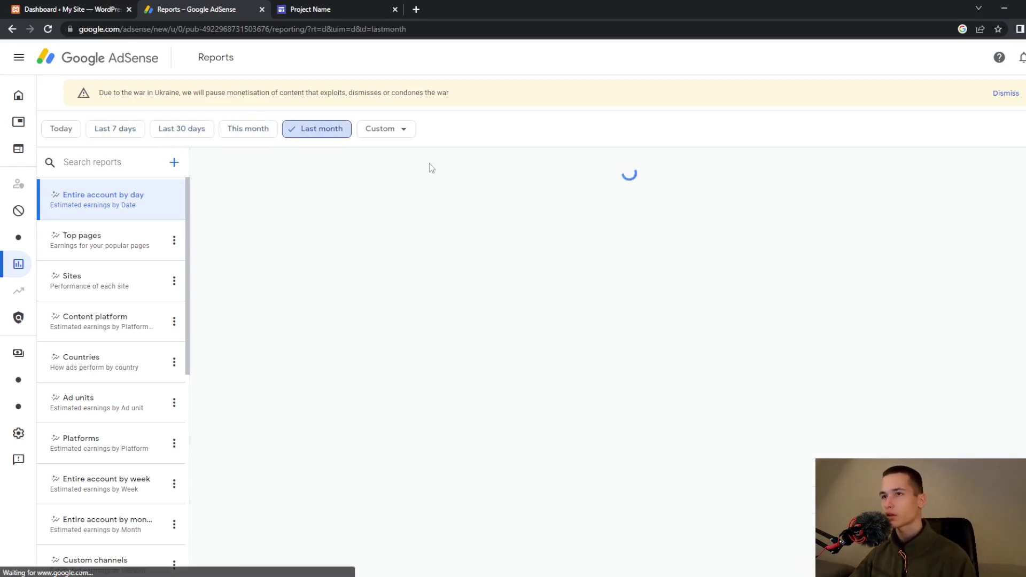
{"action": "left_click", "coordinate": [380, 130]}
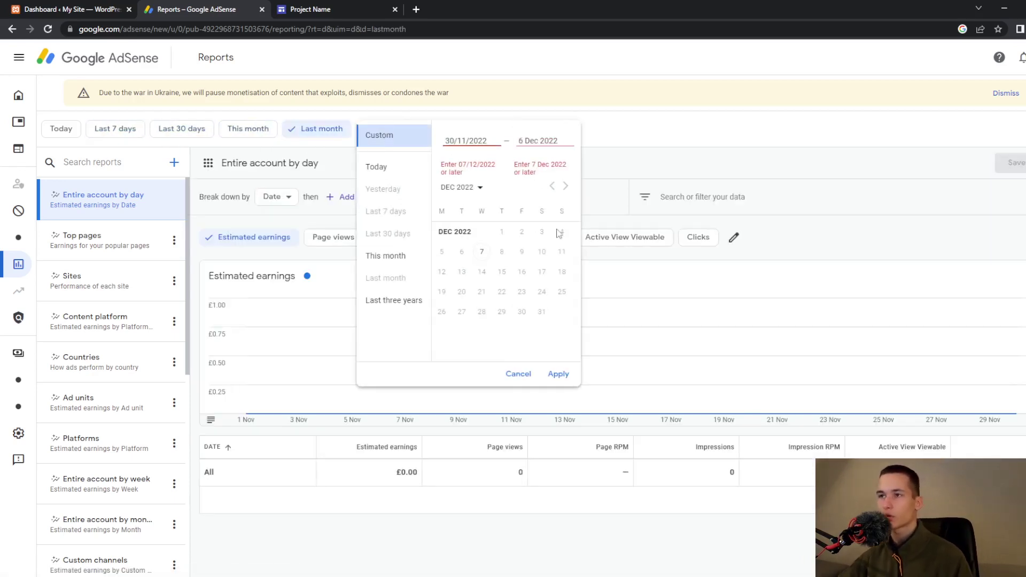
{"action": "left_click", "coordinate": [421, 262]}
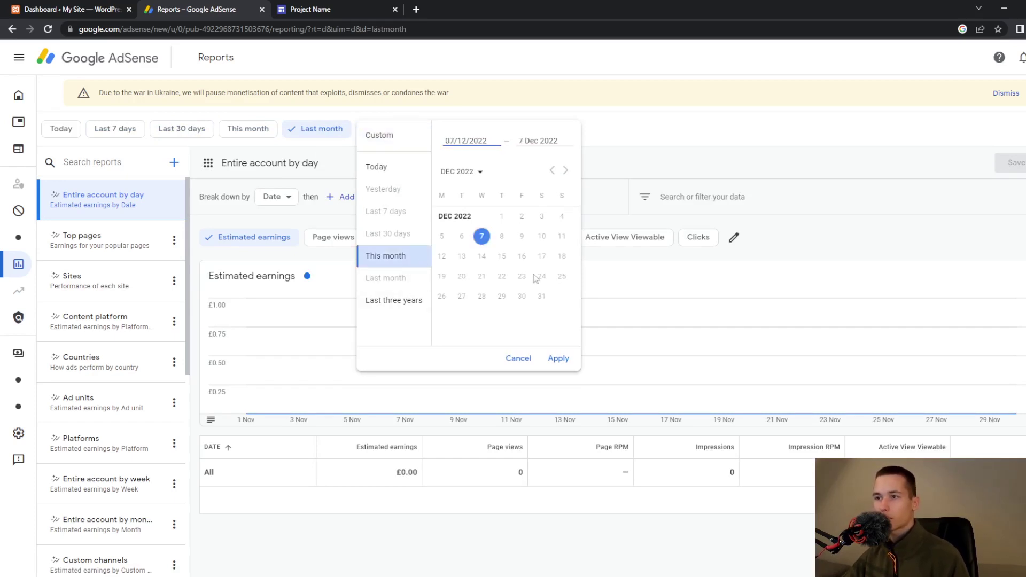
{"action": "left_click", "coordinate": [520, 359]}
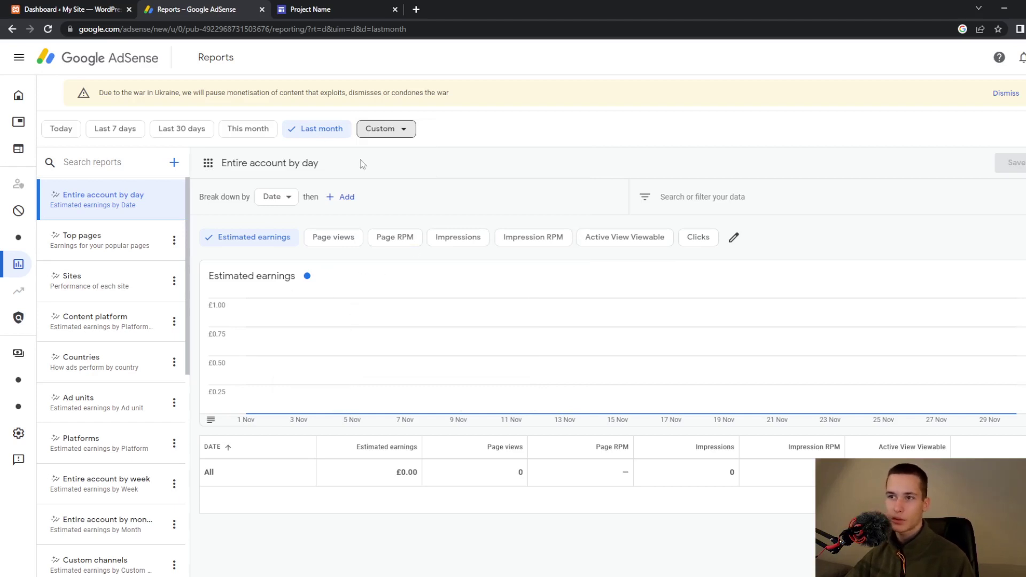
- Check last month's page views and page RPM in the account's daily report
{"action": "left_click", "coordinate": [337, 240]}
{"action": "left_click", "coordinate": [413, 241]}
{"action": "left_click", "coordinate": [409, 238]}
{"action": "left_click", "coordinate": [337, 238]}
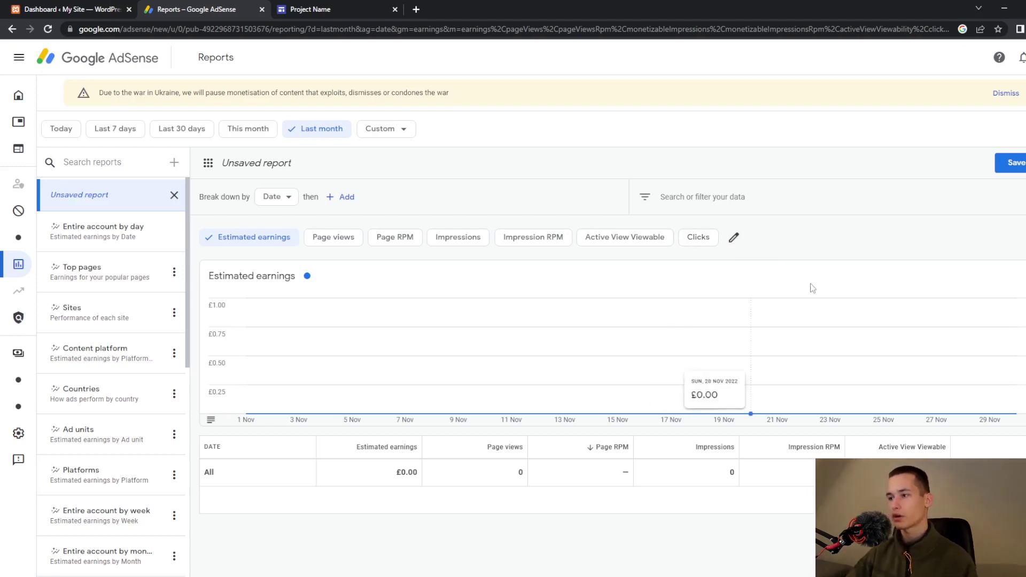
- Open the policy centre and check it for current issues that limit ad serving
{"action": "mouse_move", "coordinate": [2, 340]}
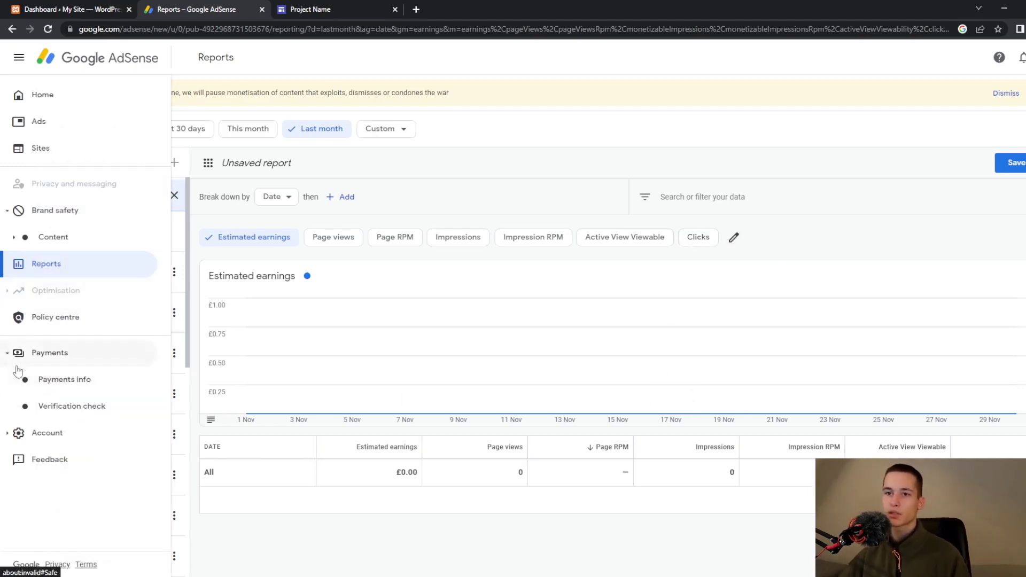
{"action": "left_click", "coordinate": [31, 321]}
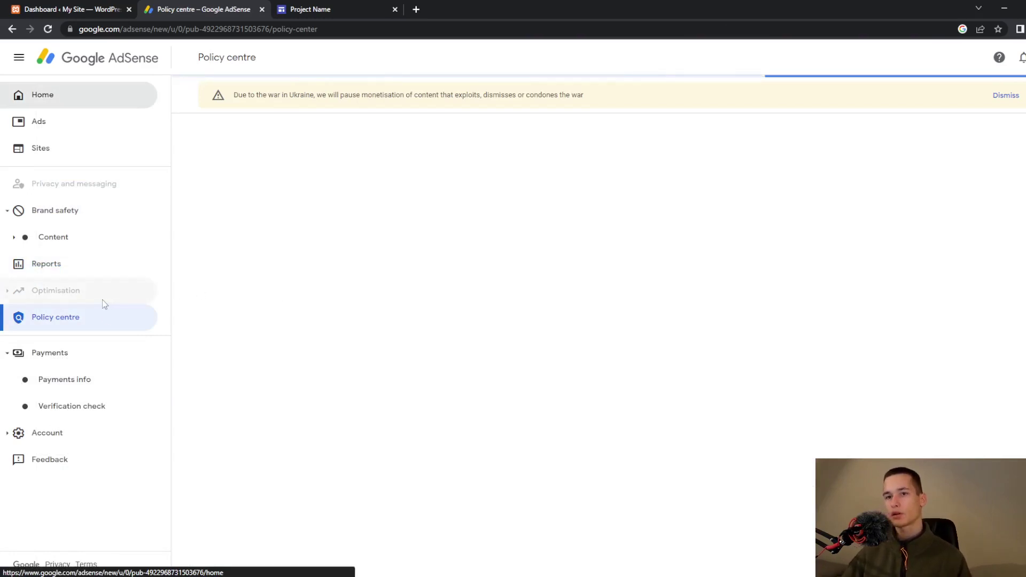
{"action": "left_click", "coordinate": [73, 292]}
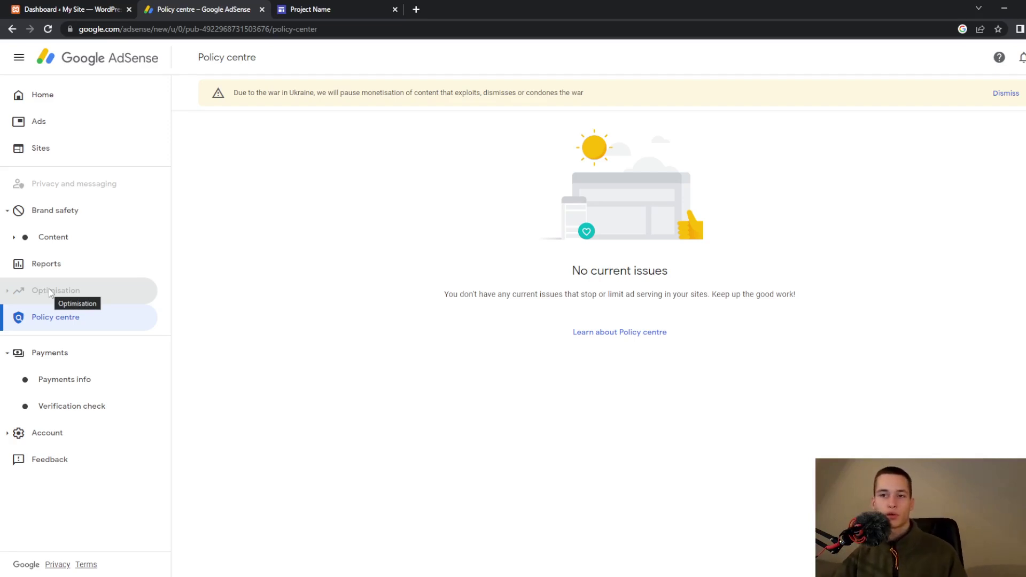
- Examine the form for adding a payments account and the identity verification check, without entering any details
{"action": "left_click", "coordinate": [52, 351]}
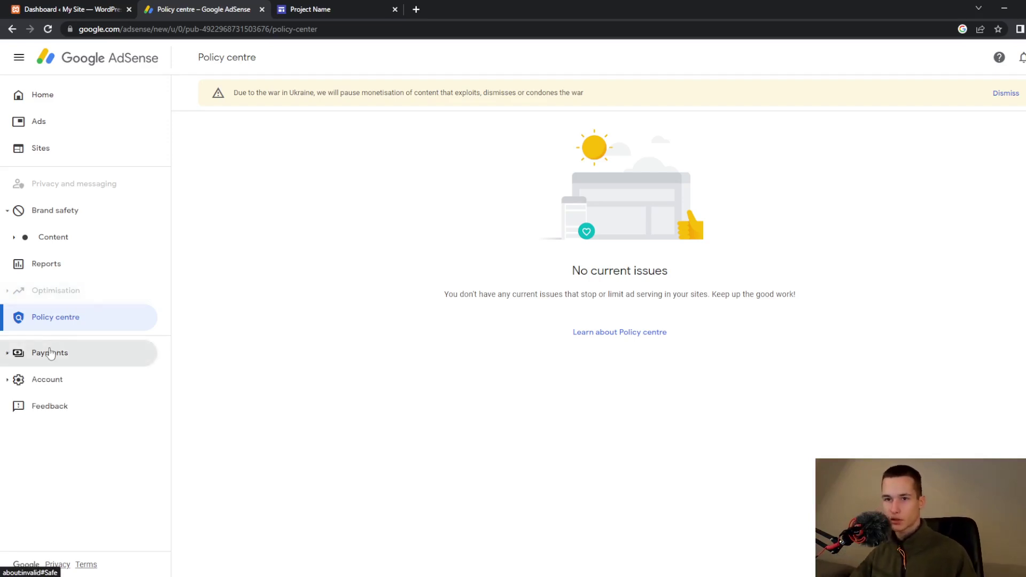
{"action": "left_click", "coordinate": [52, 351]}
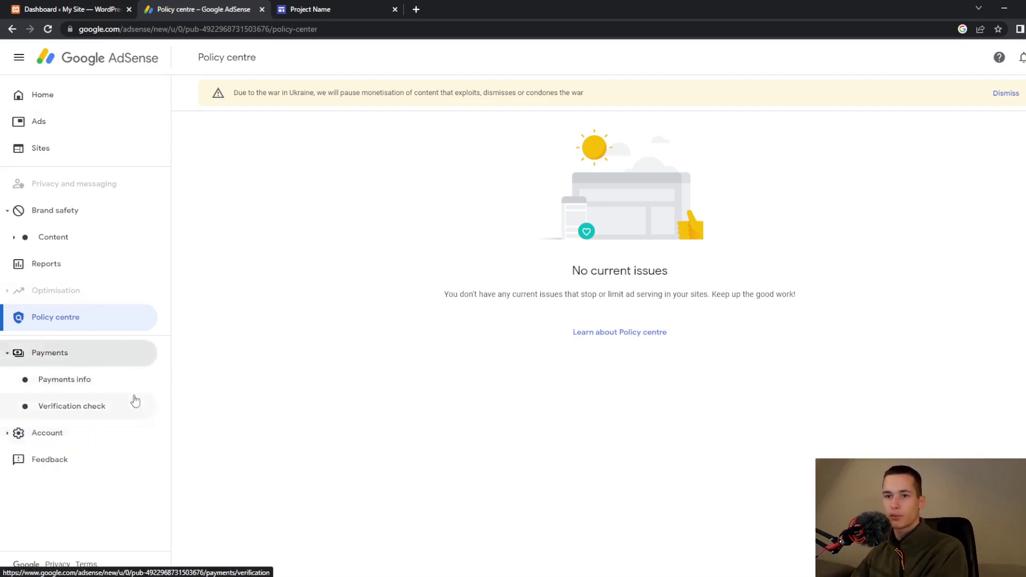
{"action": "left_click", "coordinate": [134, 390]}
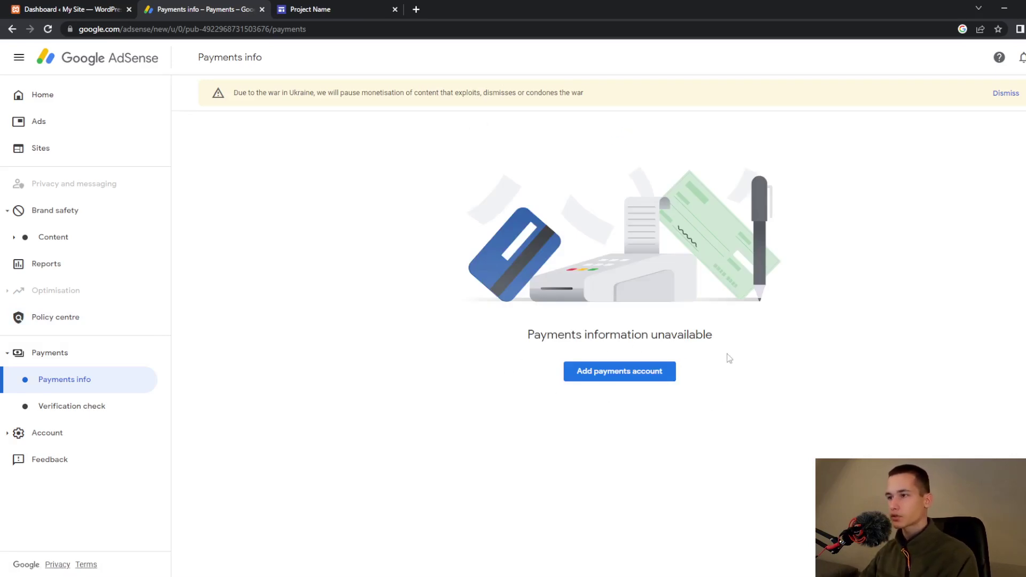
{"action": "left_click", "coordinate": [648, 373]}
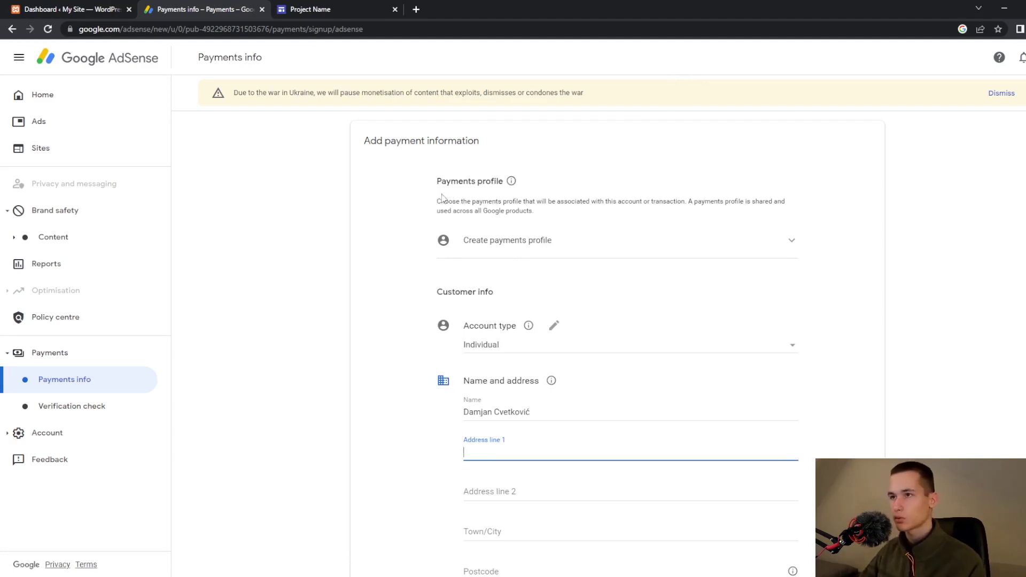
{"action": "scroll", "coordinate": [555, 316], "scroll_direction": "down", "scroll_amount": 2}
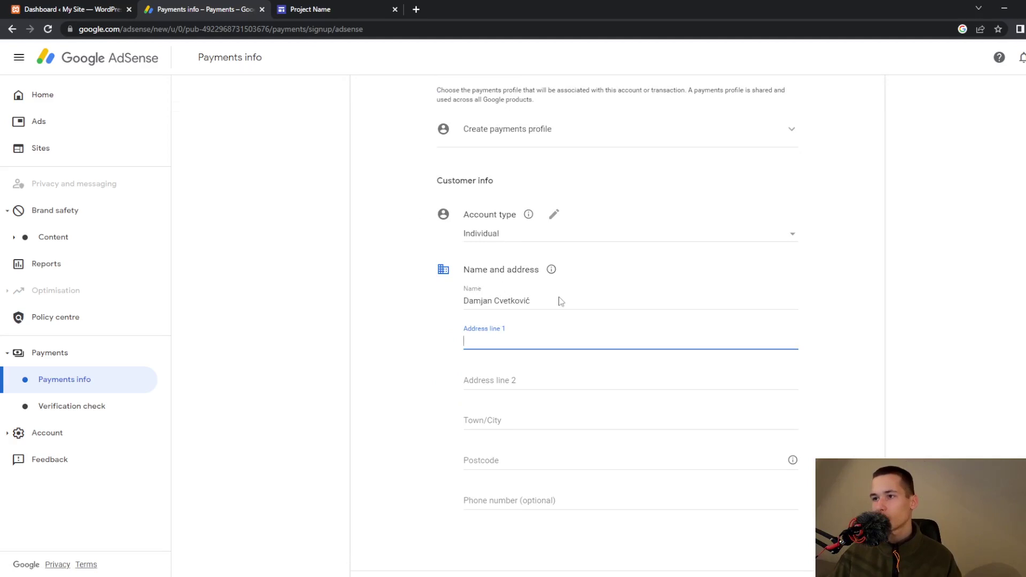
{"action": "scroll", "coordinate": [638, 351], "scroll_direction": "down", "scroll_amount": 1}
{"action": "left_click", "coordinate": [66, 409]}
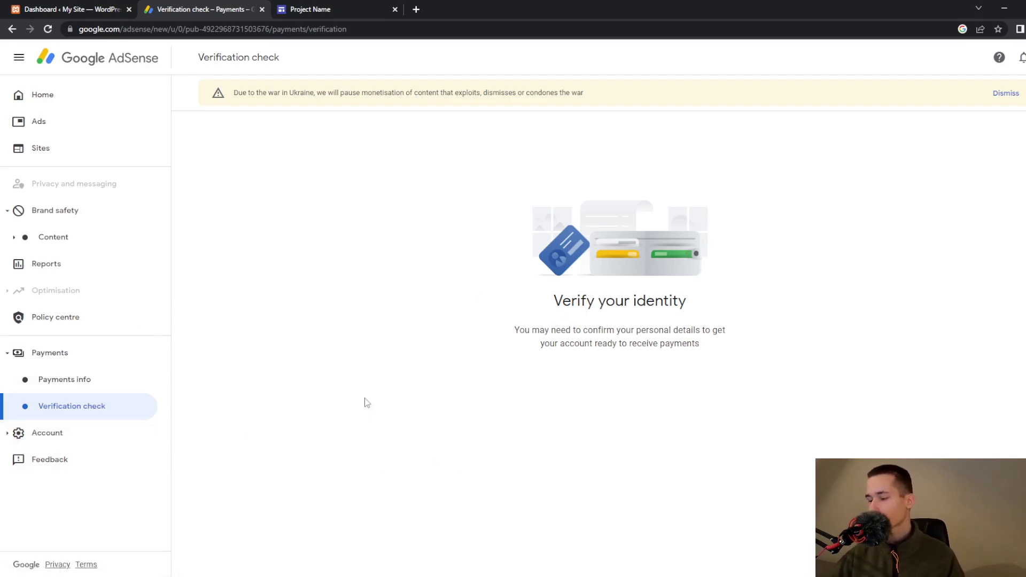
{"action": "left_click", "coordinate": [63, 430]}
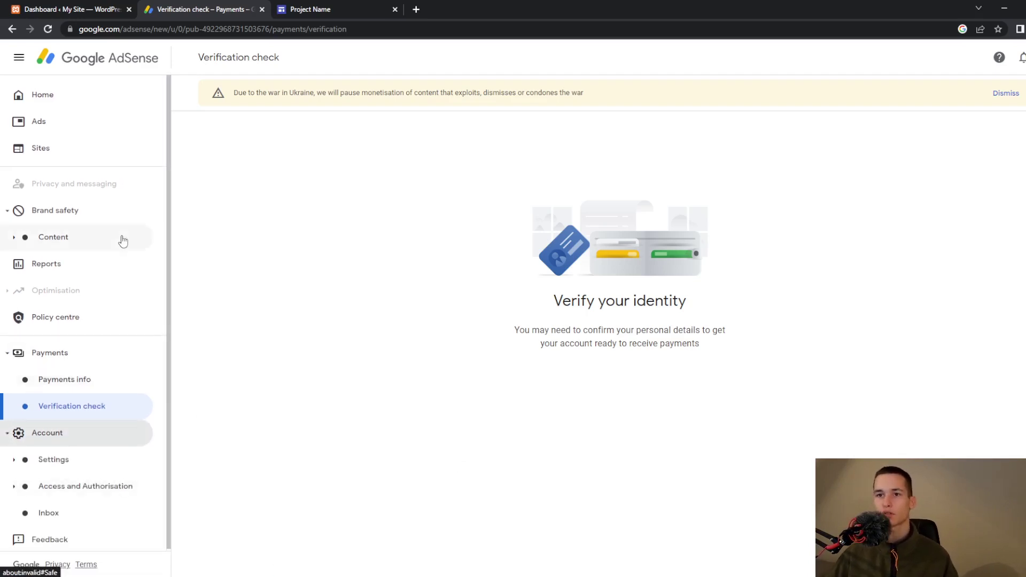
- Compare the by-site ad placement page with the ad unit types available for creating new ads
{"action": "left_click", "coordinate": [82, 127]}
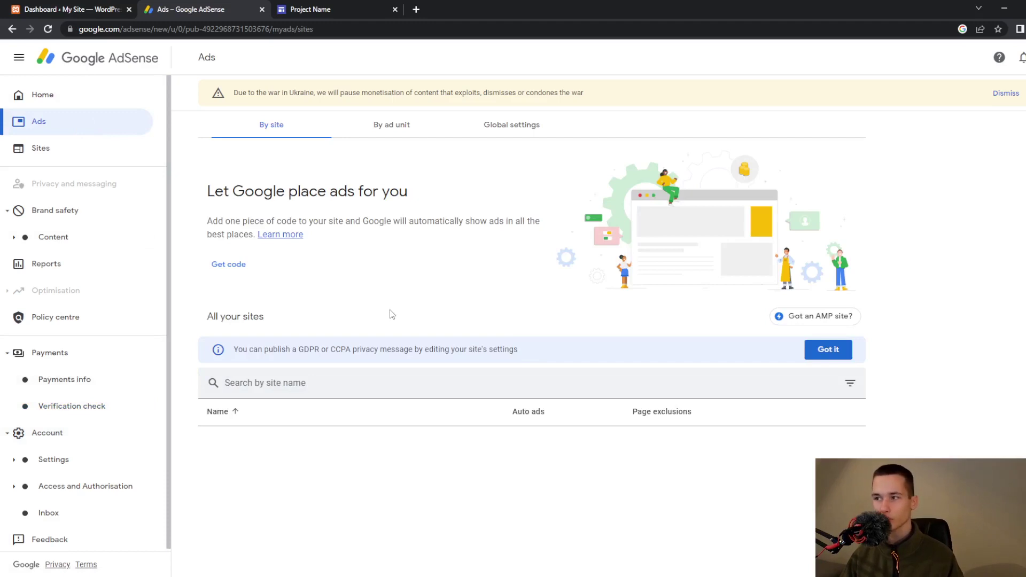
{"action": "left_click", "coordinate": [412, 126]}
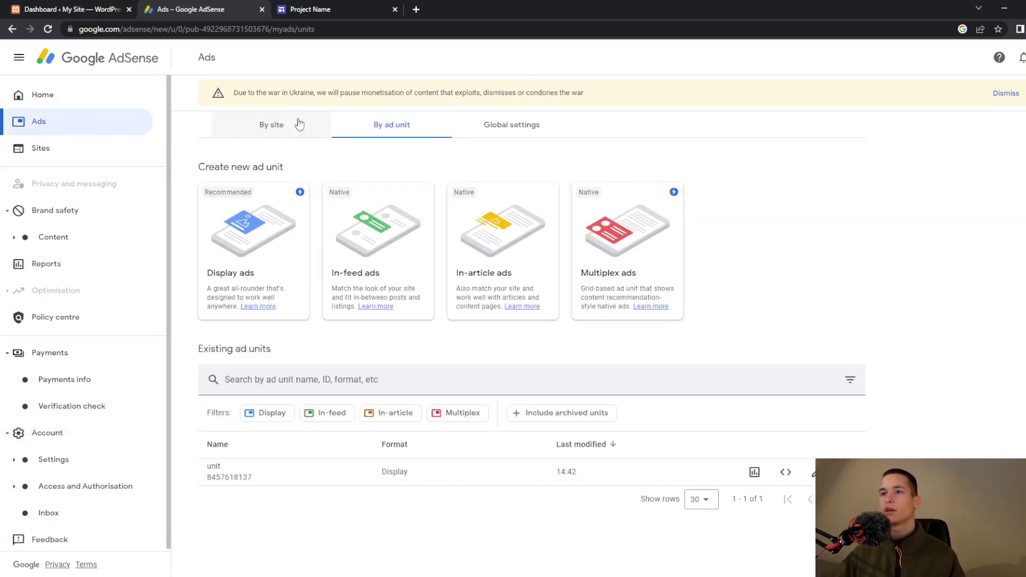
{"action": "left_click", "coordinate": [296, 126]}
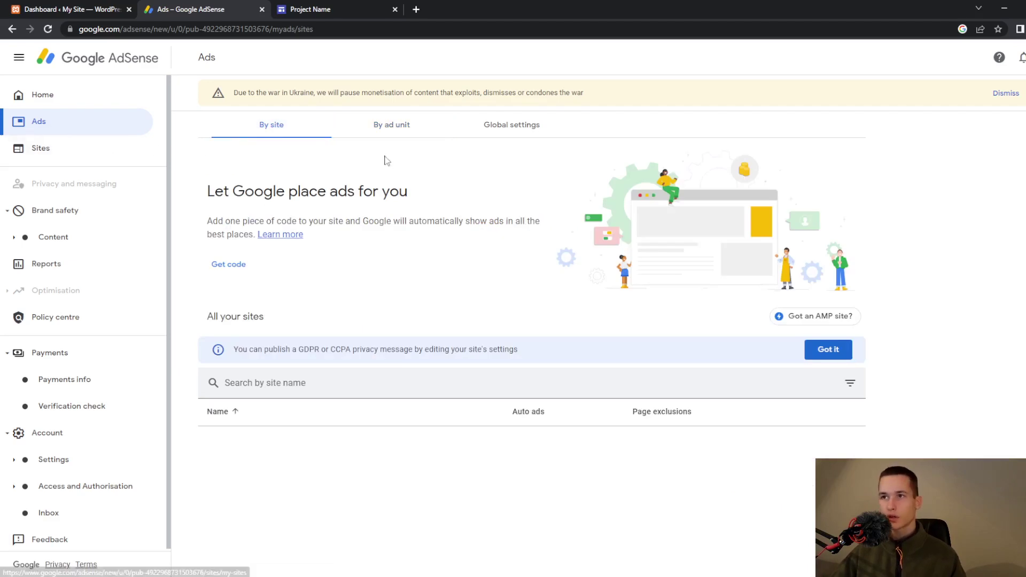
{"action": "left_click", "coordinate": [413, 126]}
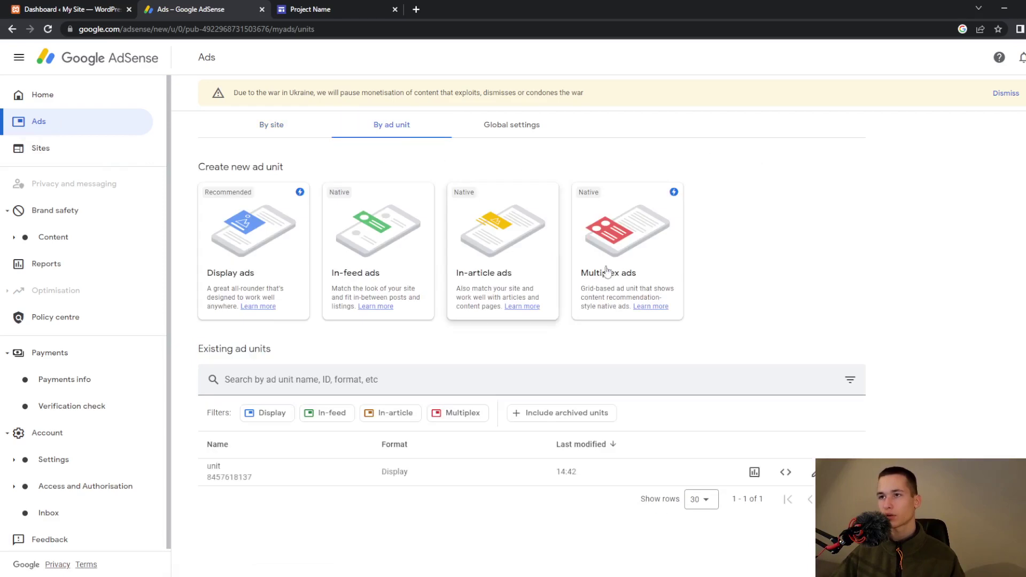
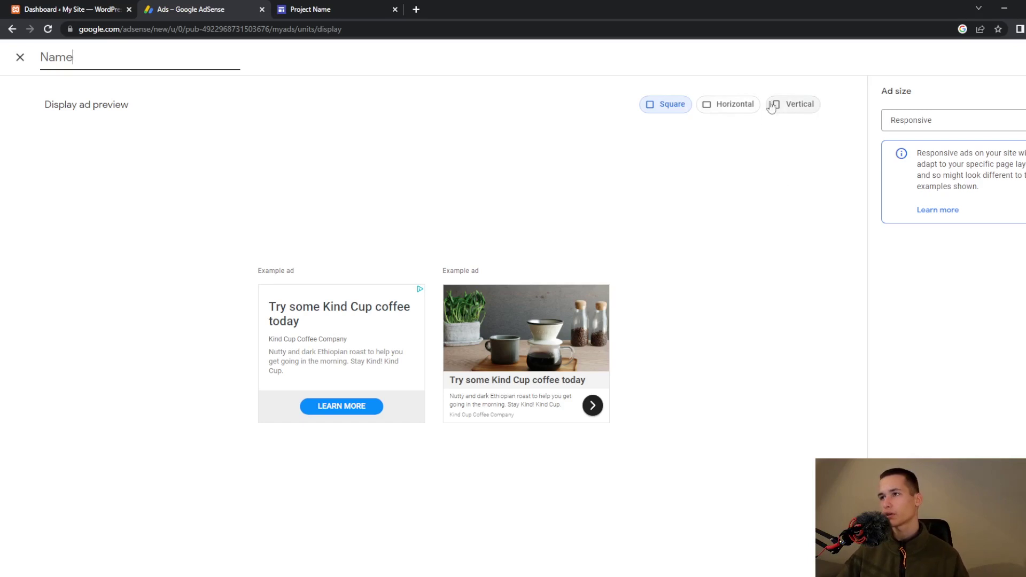
- Preview the display ad in its horizontal shape and try the Fixed ad size before returning to Responsive
{"action": "left_click", "coordinate": [743, 110]}
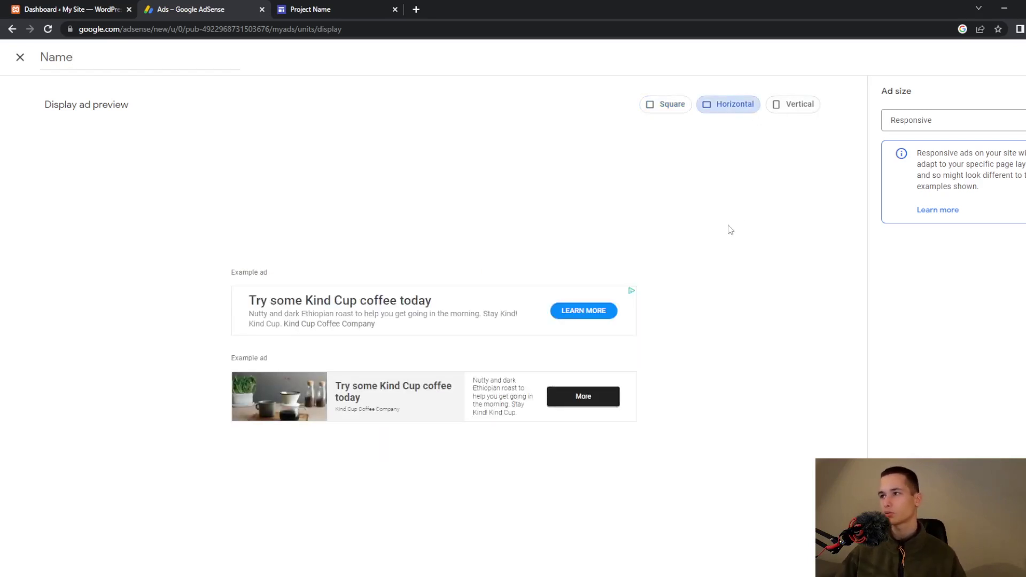
{"action": "left_click", "coordinate": [1009, 121]}
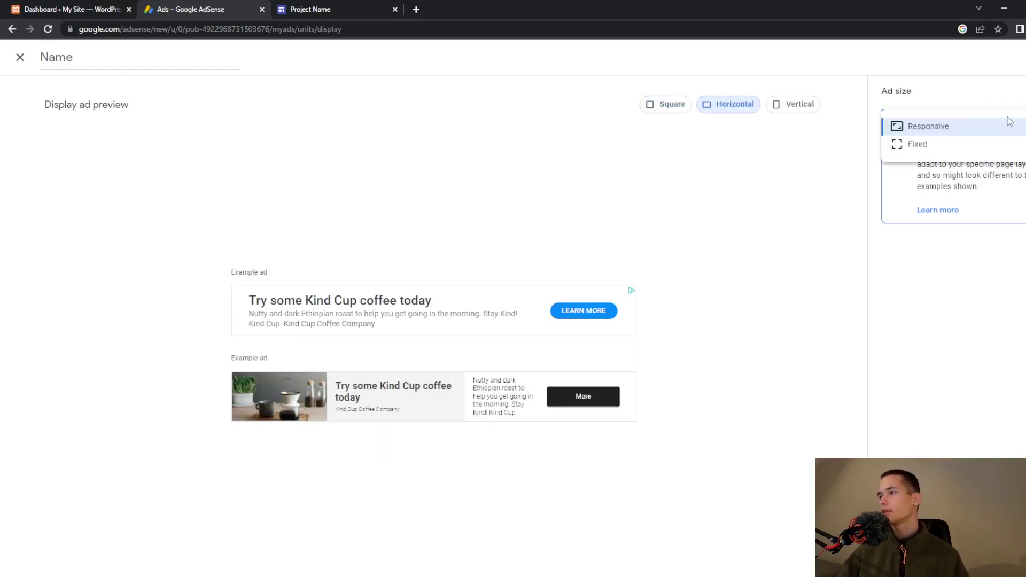
{"action": "left_click", "coordinate": [997, 146]}
{"action": "left_click", "coordinate": [995, 131]}
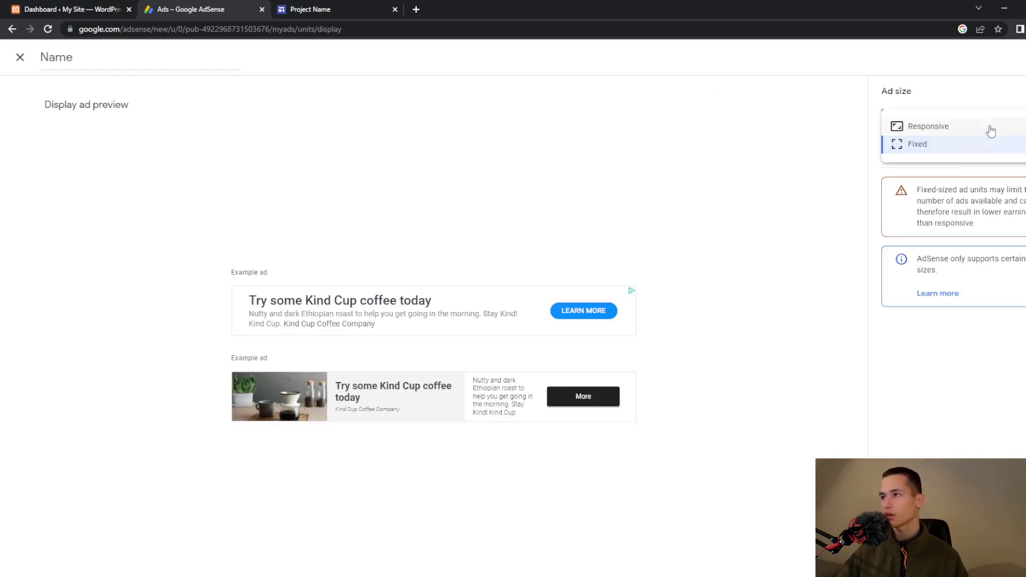
{"action": "left_click", "coordinate": [991, 129]}
- Switch the display ad's size to Fixed and inspect its width and height settings
{"action": "left_click", "coordinate": [996, 123]}
{"action": "left_click", "coordinate": [958, 147]}
{"action": "left_click", "coordinate": [957, 153]}
{"action": "left_click", "coordinate": [905, 157]}
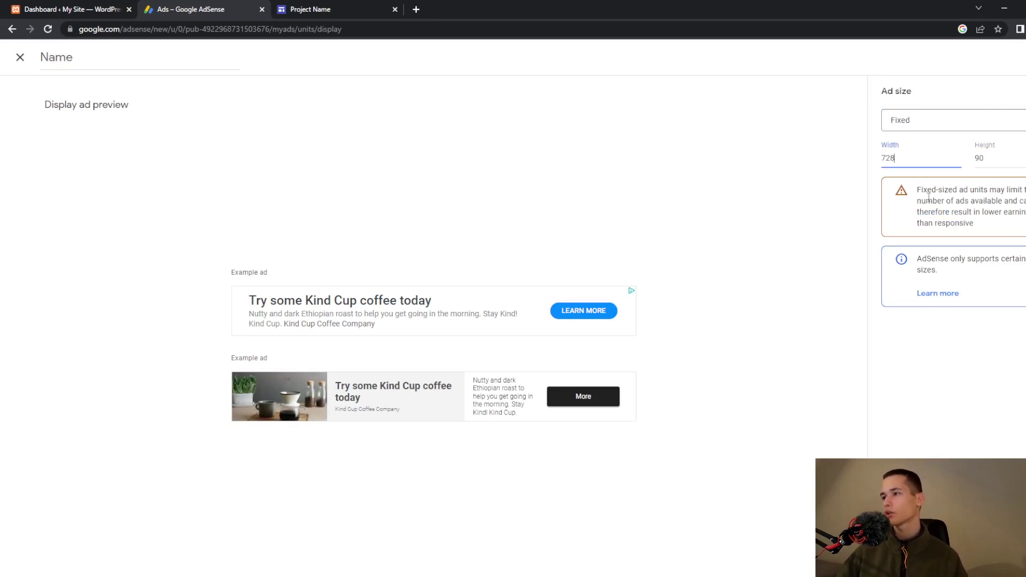
{"action": "double_click", "coordinate": [900, 156]}
{"action": "left_click_drag", "start_coordinate": [987, 158], "coordinate": [978, 159]}
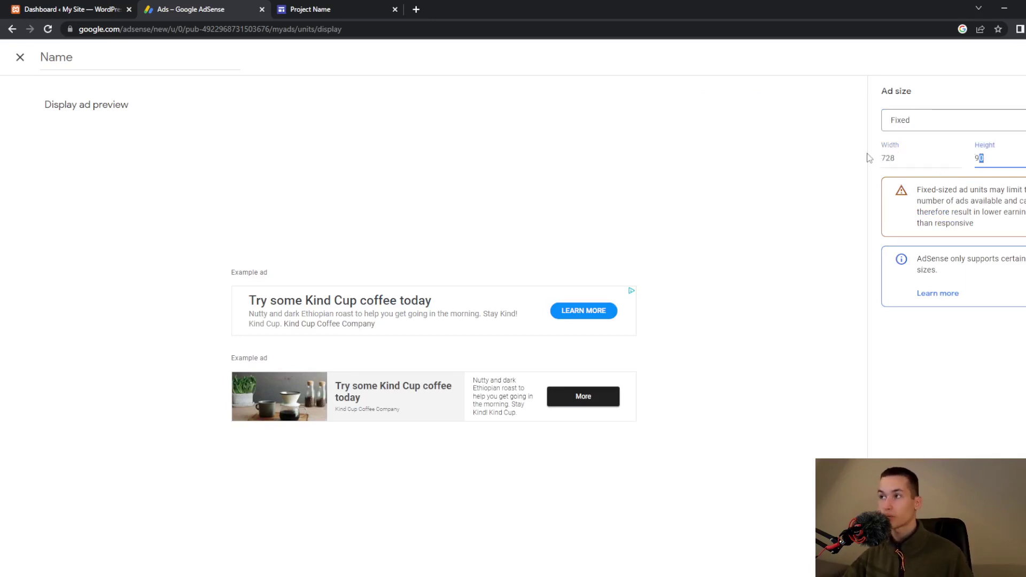
{"action": "key", "text": "shift+Tab"}
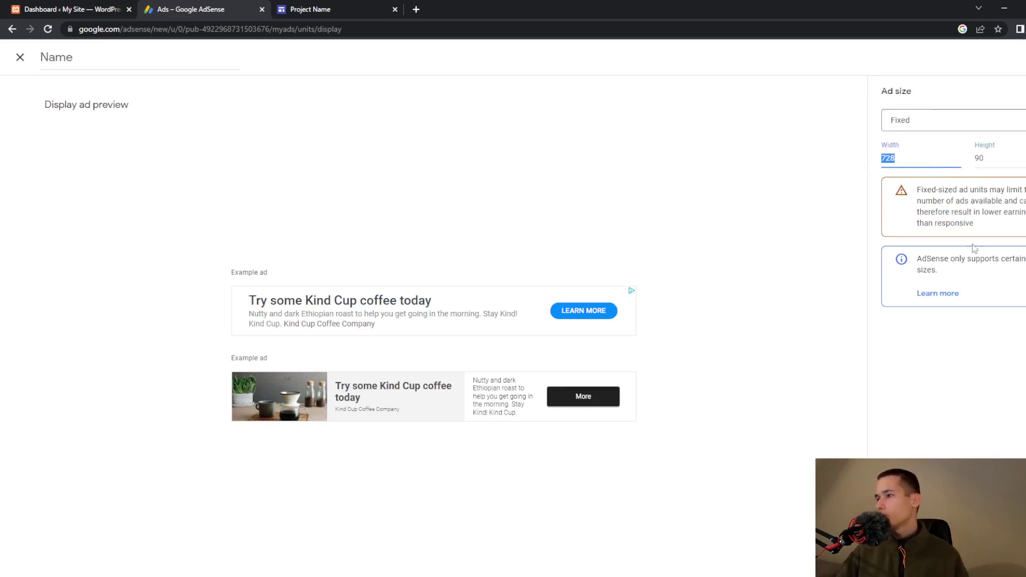
- Set the ad size to Responsive and create the display ad unit "Name" to generate its code
{"action": "left_click", "coordinate": [981, 124]}
{"action": "left_click", "coordinate": [981, 128]}
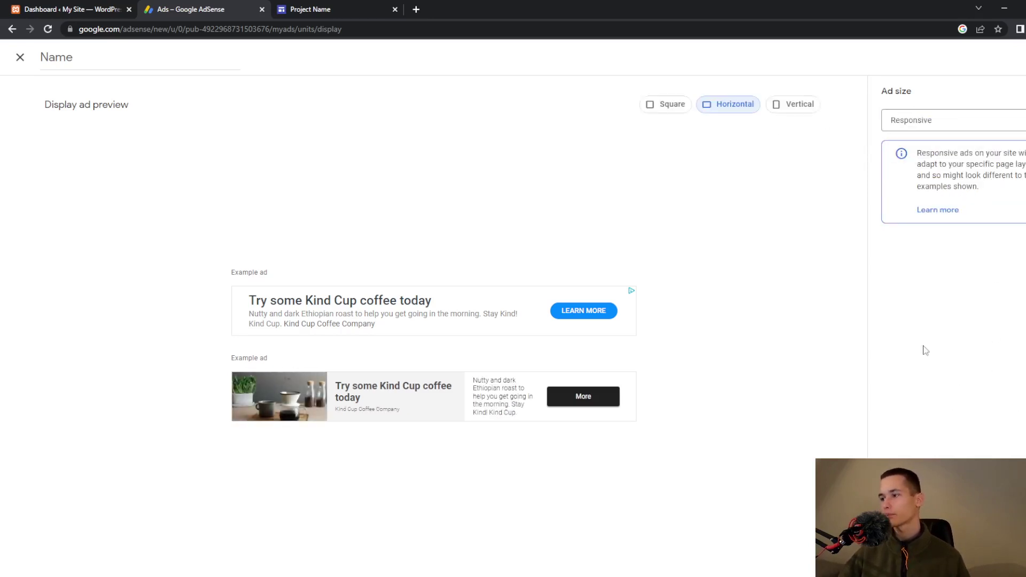
{"action": "left_click", "coordinate": [941, 128]}
{"action": "left_click", "coordinate": [946, 126]}
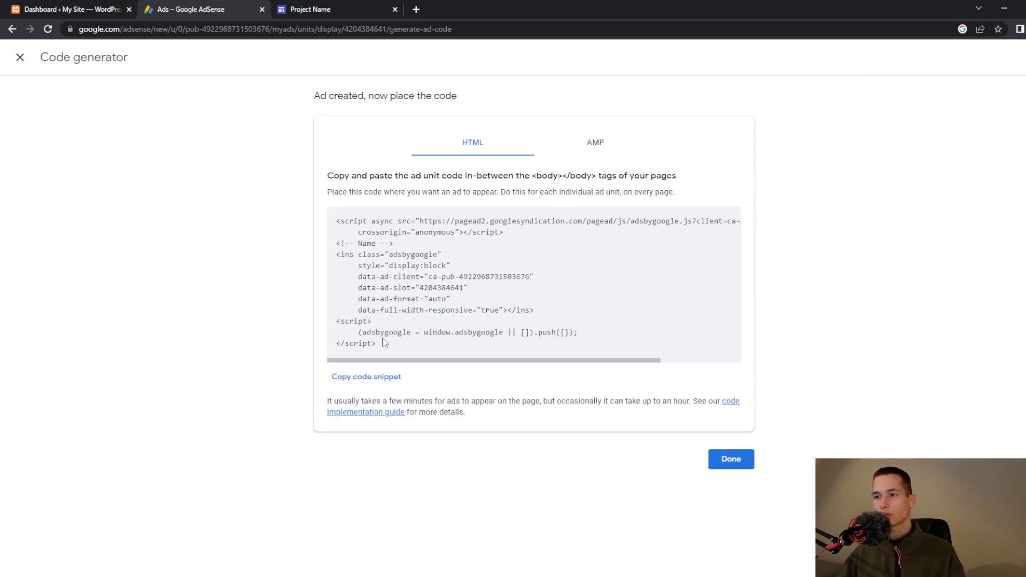
- Copy the full HTML ad unit code and switch to the Google Sites project
{"action": "left_click_drag", "start_coordinate": [386, 346], "coordinate": [335, 227]}
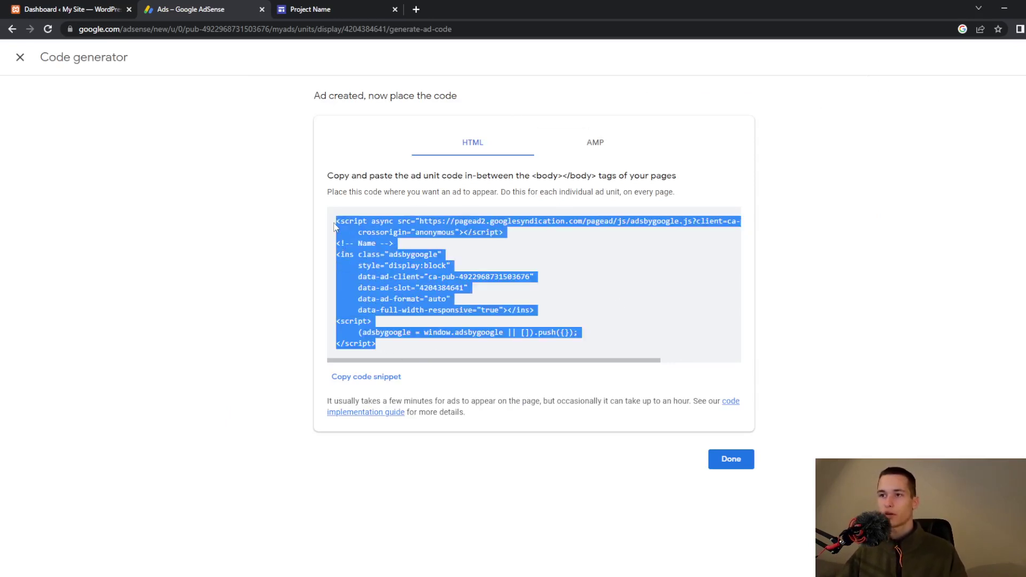
{"action": "left_click", "coordinate": [312, 9]}
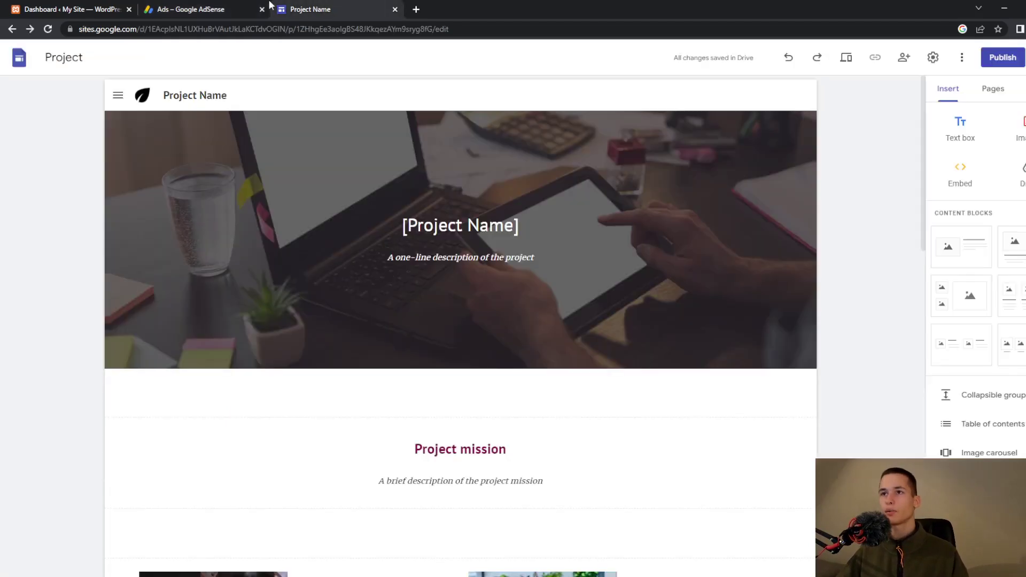
{"action": "left_click", "coordinate": [203, 9]}
{"action": "left_click", "coordinate": [131, 4]}
{"action": "left_click", "coordinate": [203, 9]}
{"action": "left_click", "coordinate": [312, 9]}
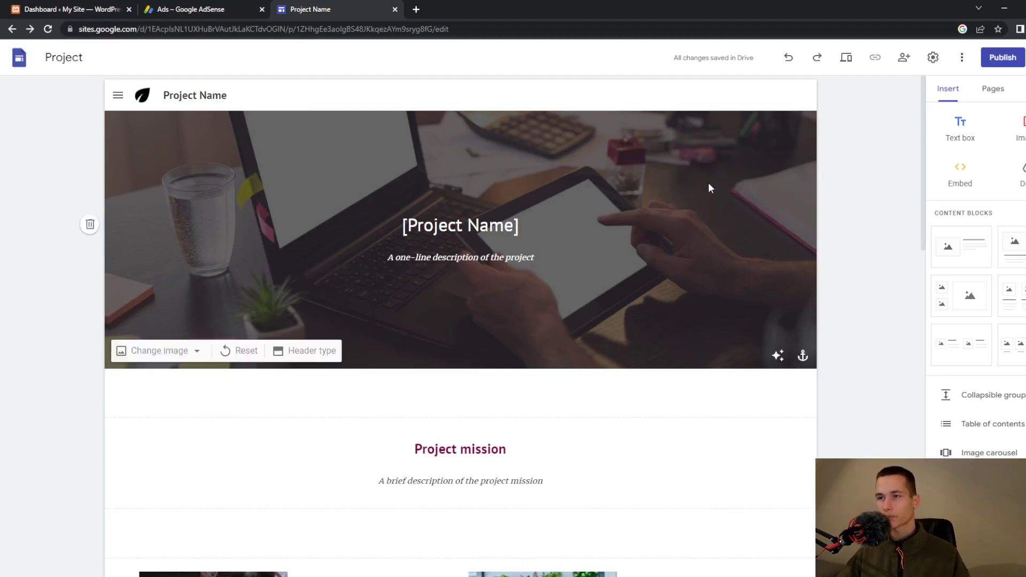
- Embed the copied AdSense ad code in the site page as HTML embed code
{"action": "left_click", "coordinate": [972, 182]}
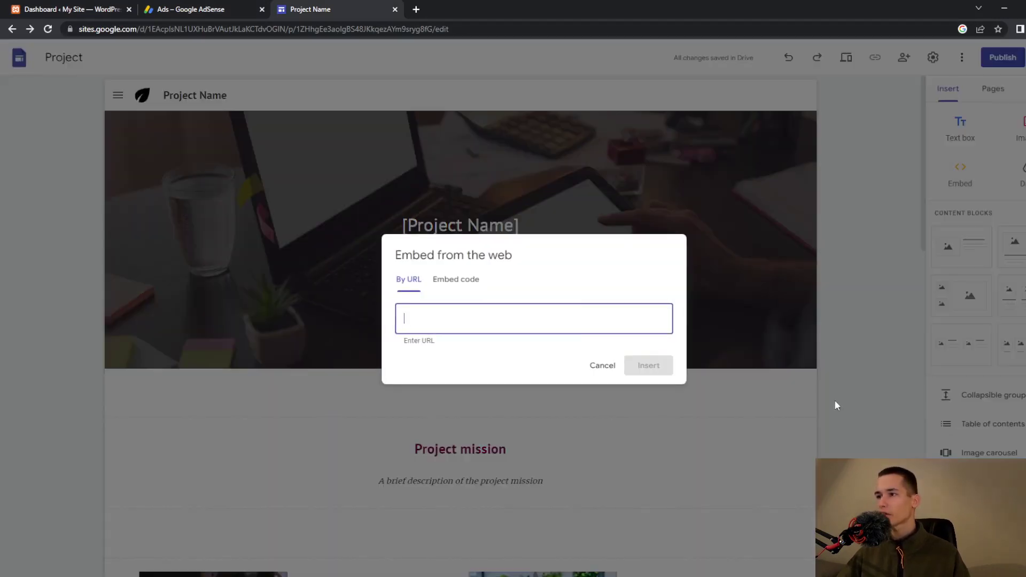
{"action": "left_click", "coordinate": [458, 280]}
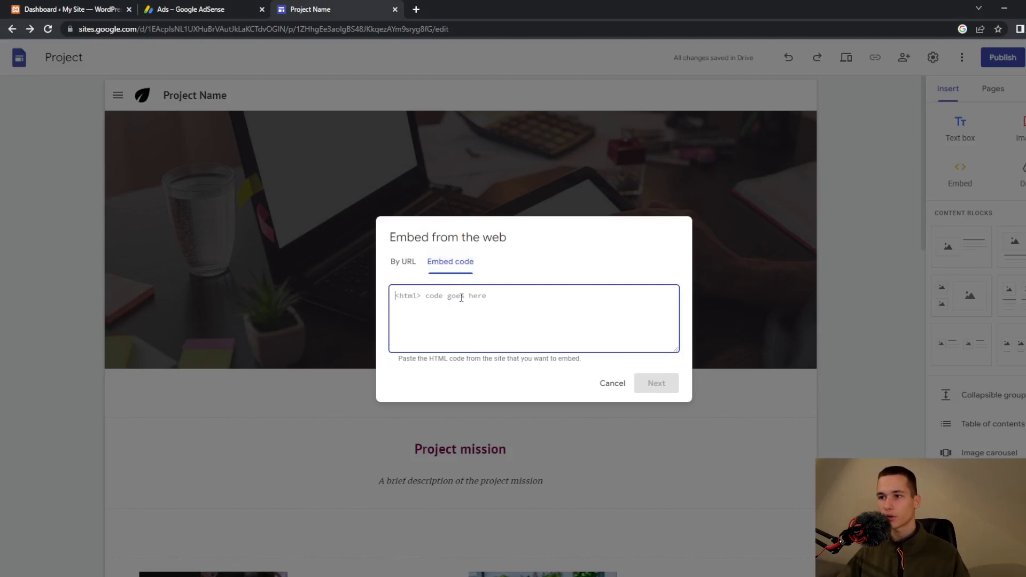
{"action": "key", "text": "ctrl+v"}
{"action": "left_click", "coordinate": [656, 383]}
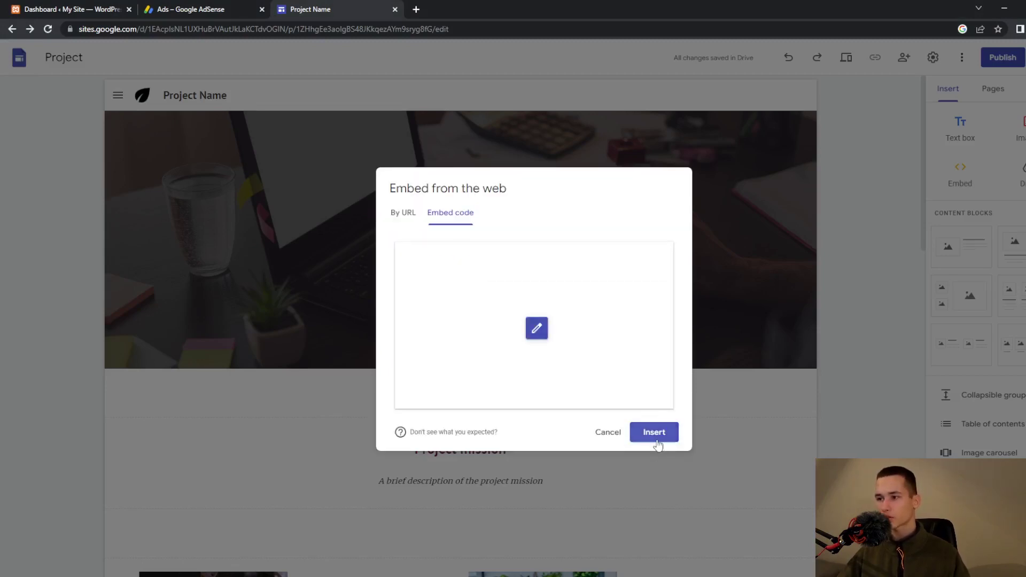
{"action": "left_click", "coordinate": [657, 444]}
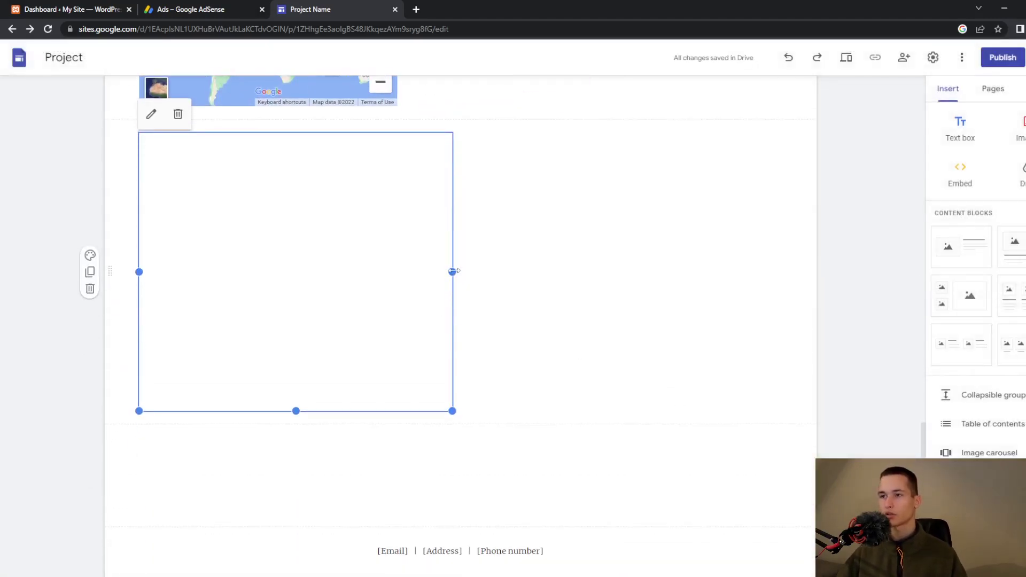
- Widen the embedded ad block below the map to the full width of the page's content area
{"action": "left_click_drag", "start_coordinate": [453, 271], "coordinate": [789, 331]}
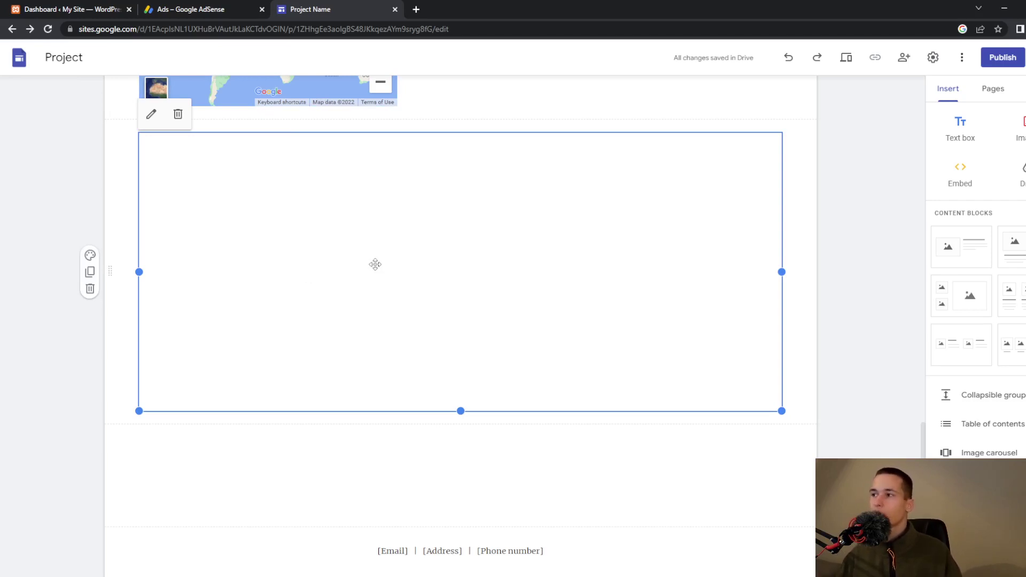
{"action": "left_click", "coordinate": [796, 225]}
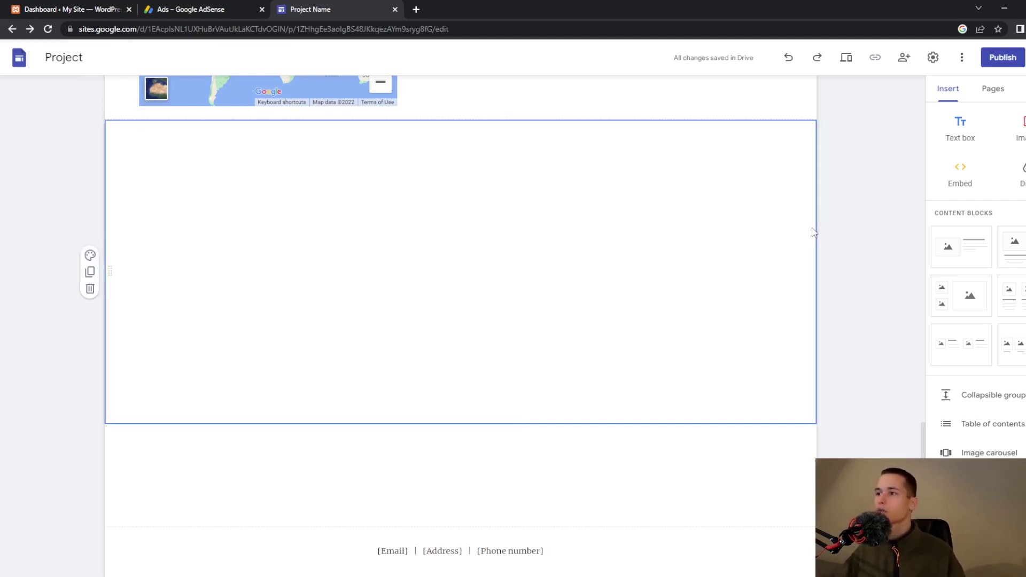
{"action": "left_click", "coordinate": [660, 219]}
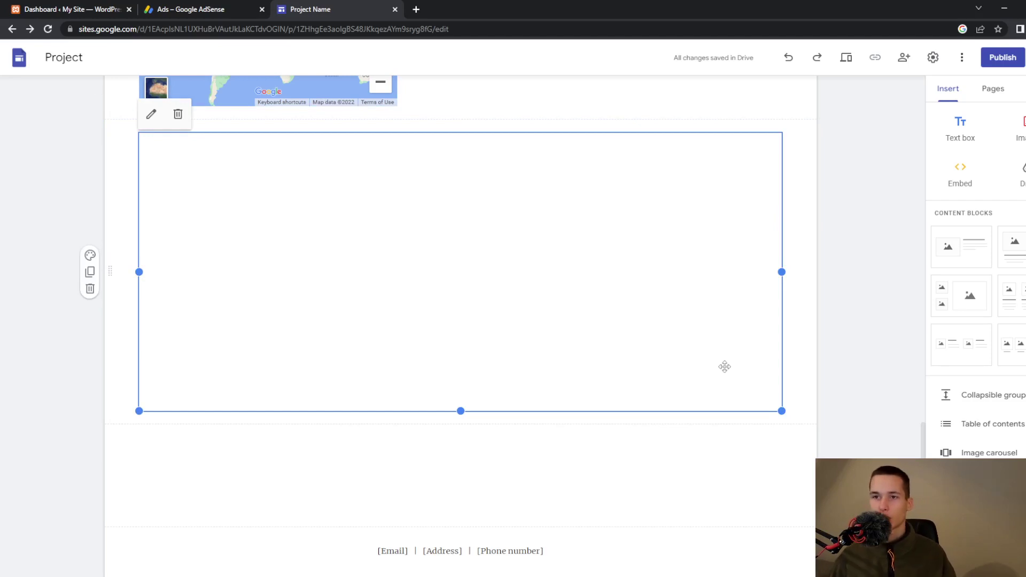